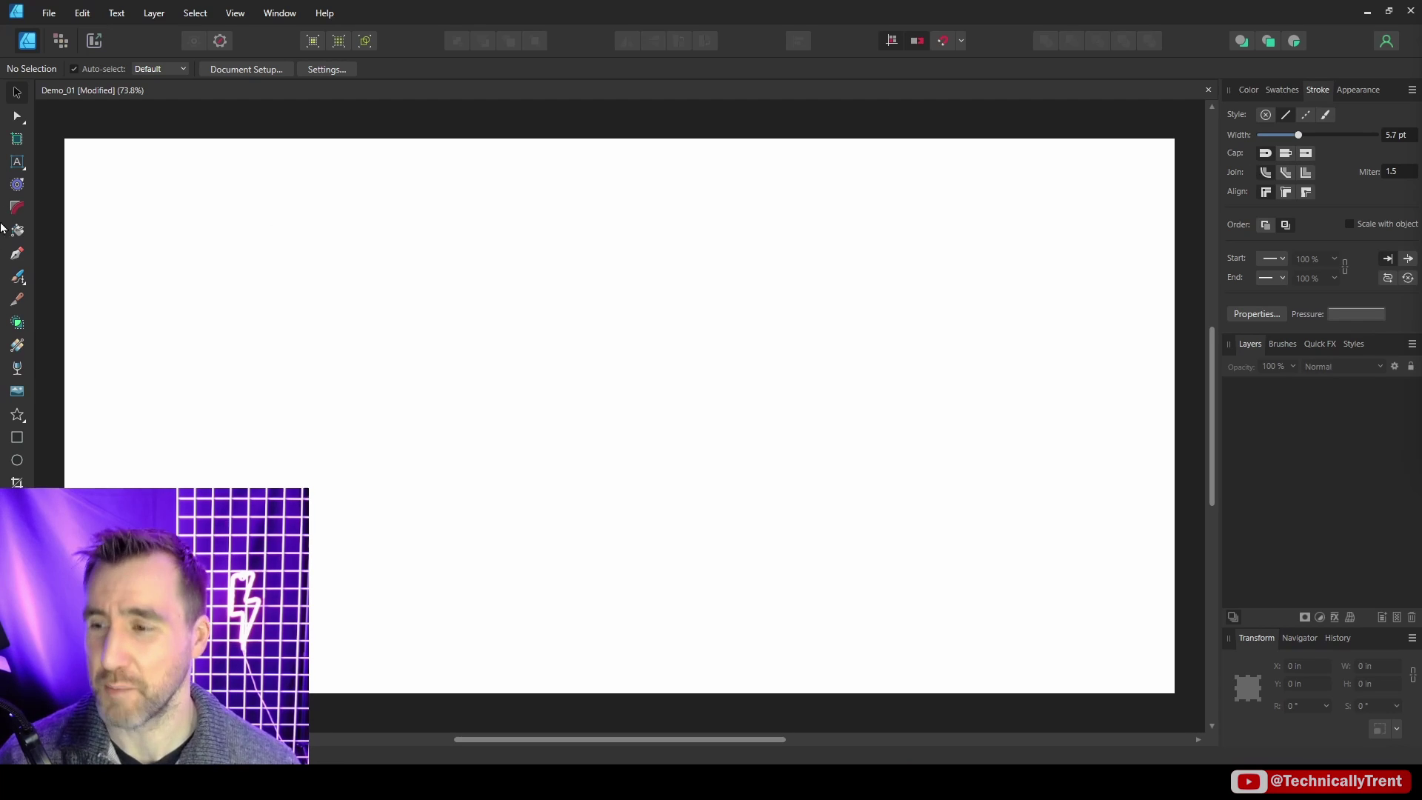
Draw a five-pointed star, rotate it to about -24°, then set it back upright
left_click(17, 415)
left_click_drag(508, 255, 874, 542)
key("v")
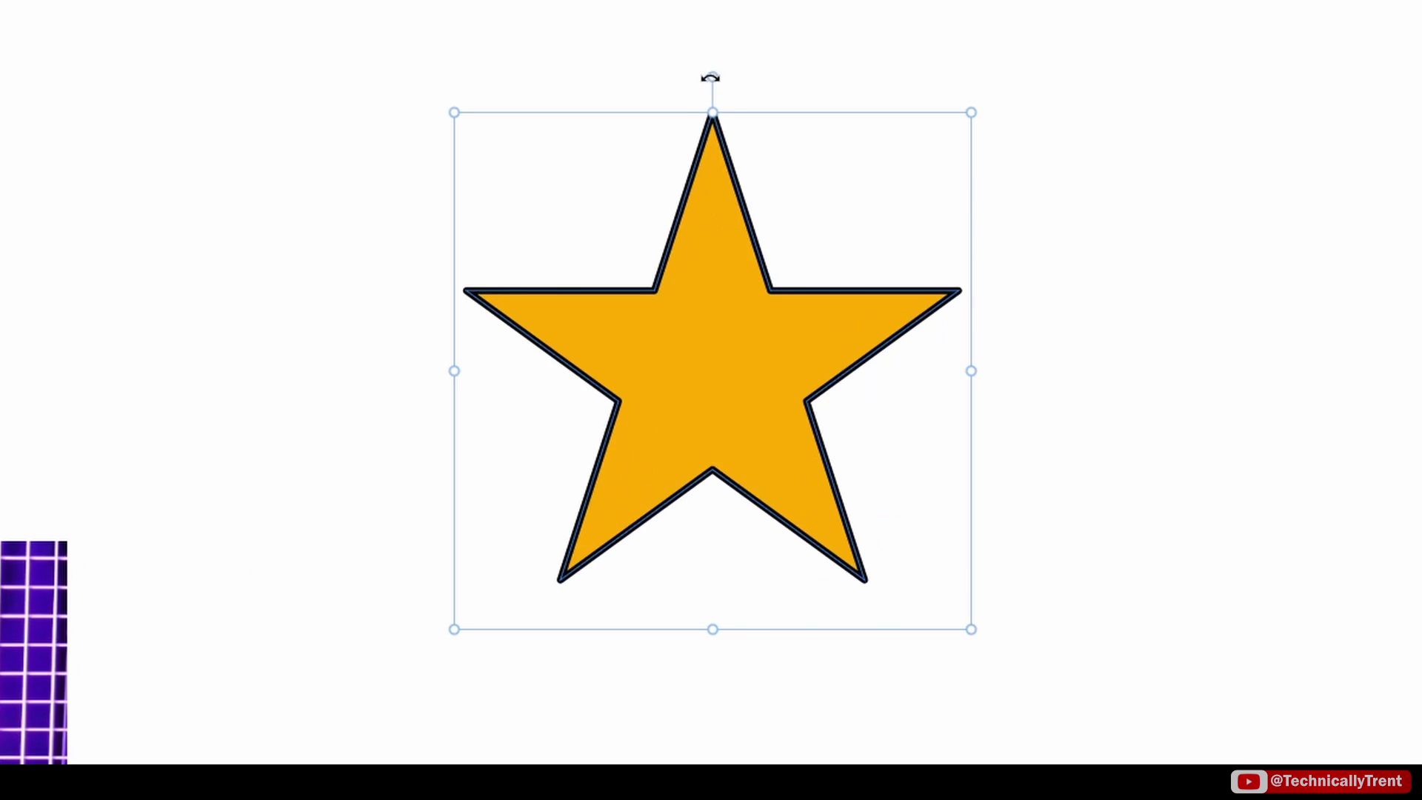
left_click_drag(711, 197, 769, 239)
left_click_drag(802, 141, 711, 139)
Resize the star with its handles, ending enlarged about its centre to 7.827 × 7.179 in
left_click_drag(972, 112, 1022, 158)
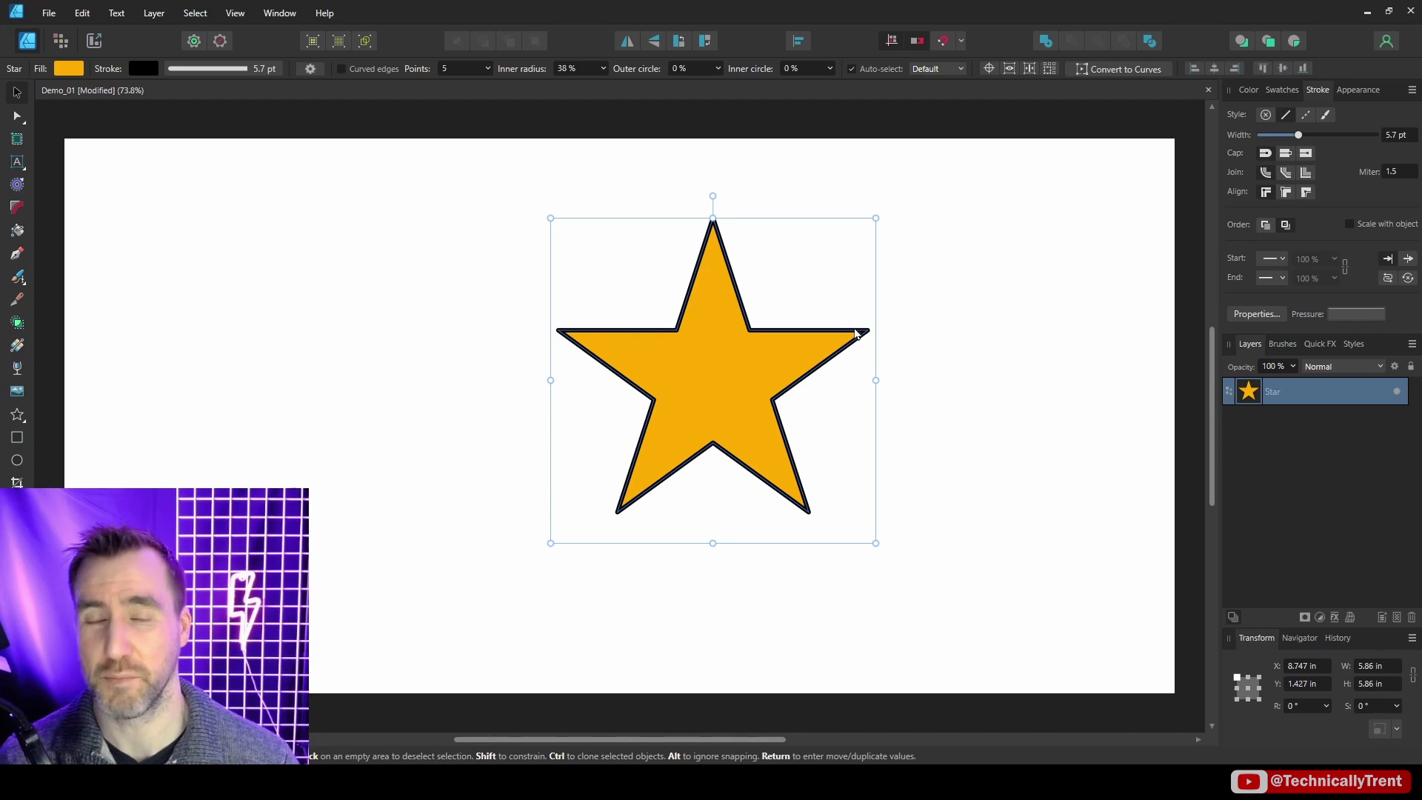
left_click_drag(875, 218, 889, 248)
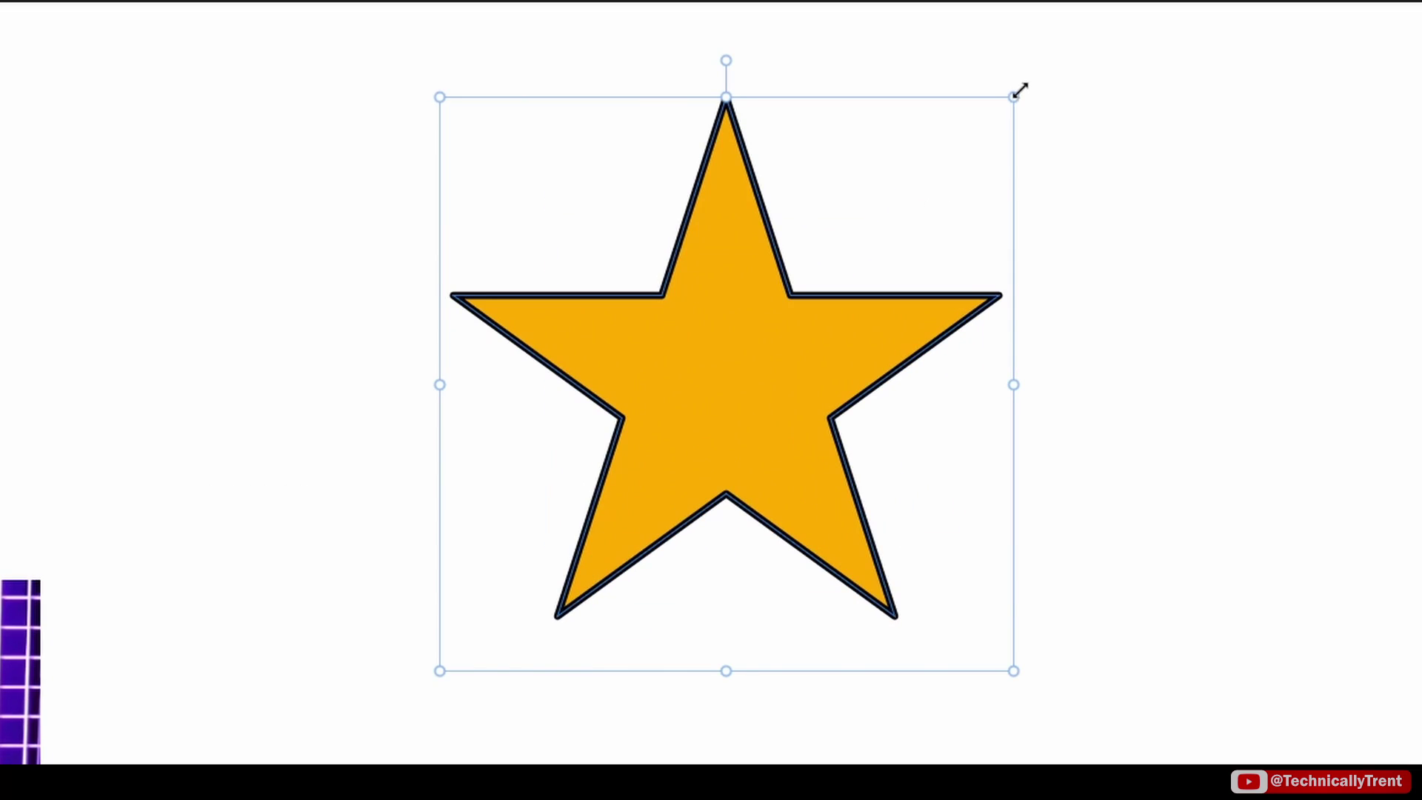
left_click_drag(1017, 92, 1059, 144)
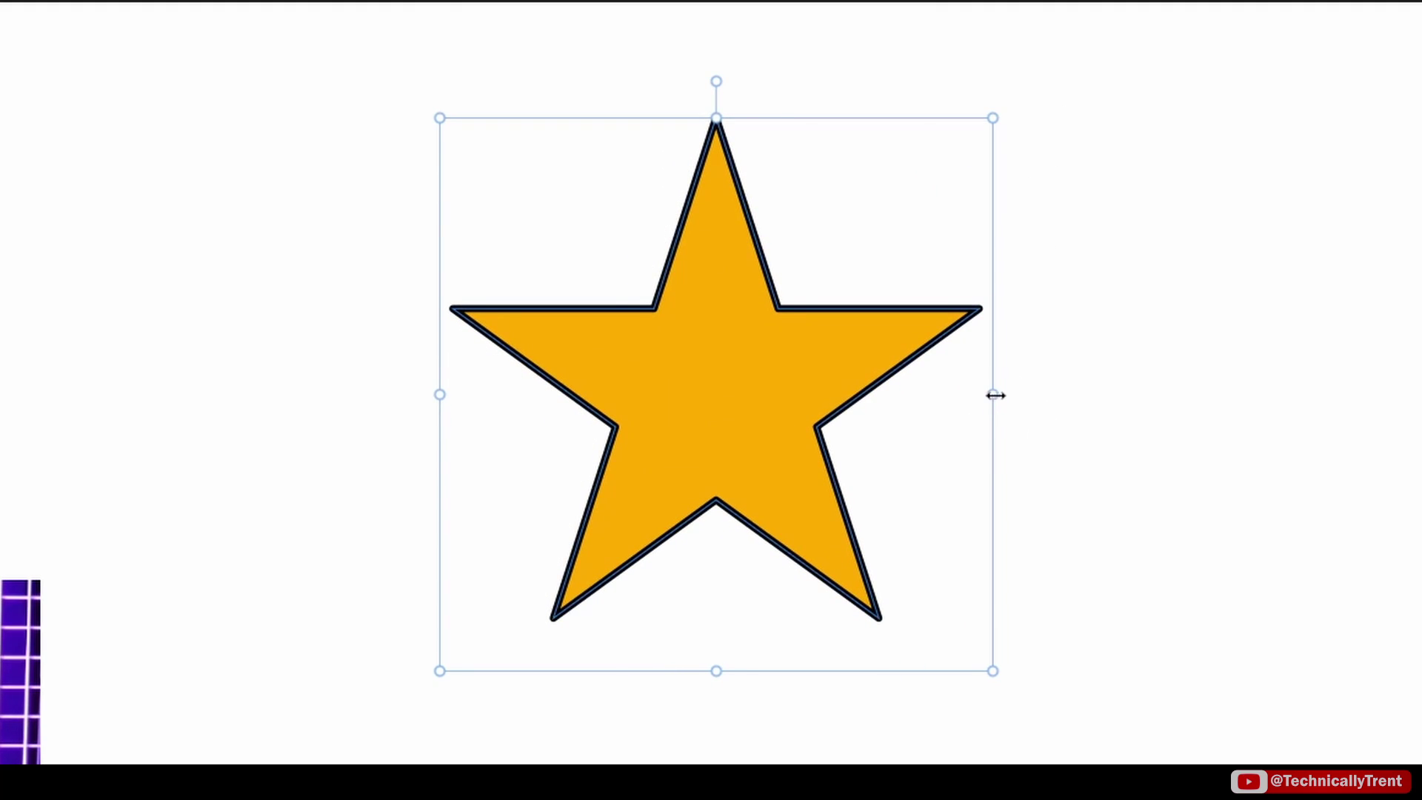
mouse_move(995, 395)
left_mouse_down()
mouse_move(723, 396)
mouse_move(992, 394)
left_mouse_up()
left_click_drag(993, 668, 1142, 726)
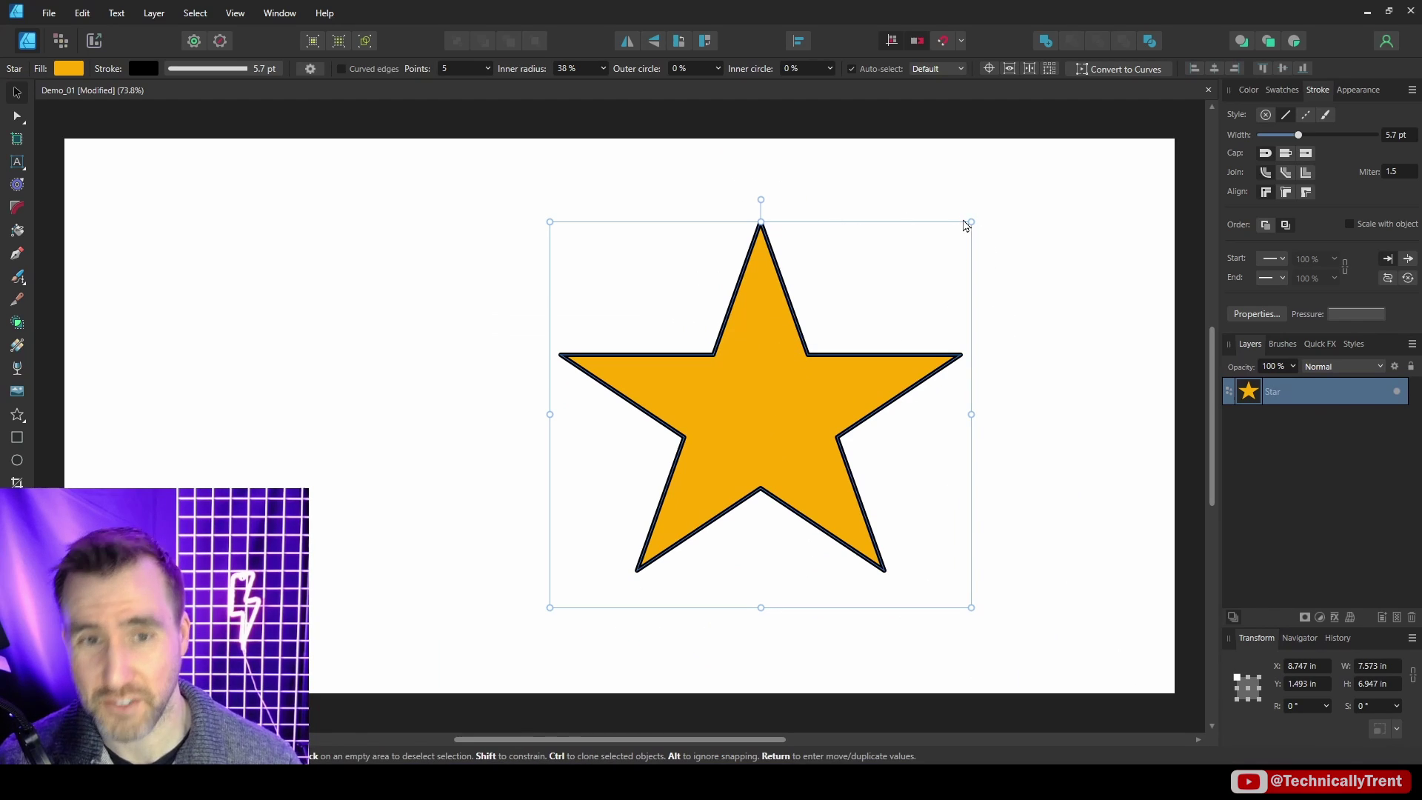
left_click_drag(967, 222, 837, 289)
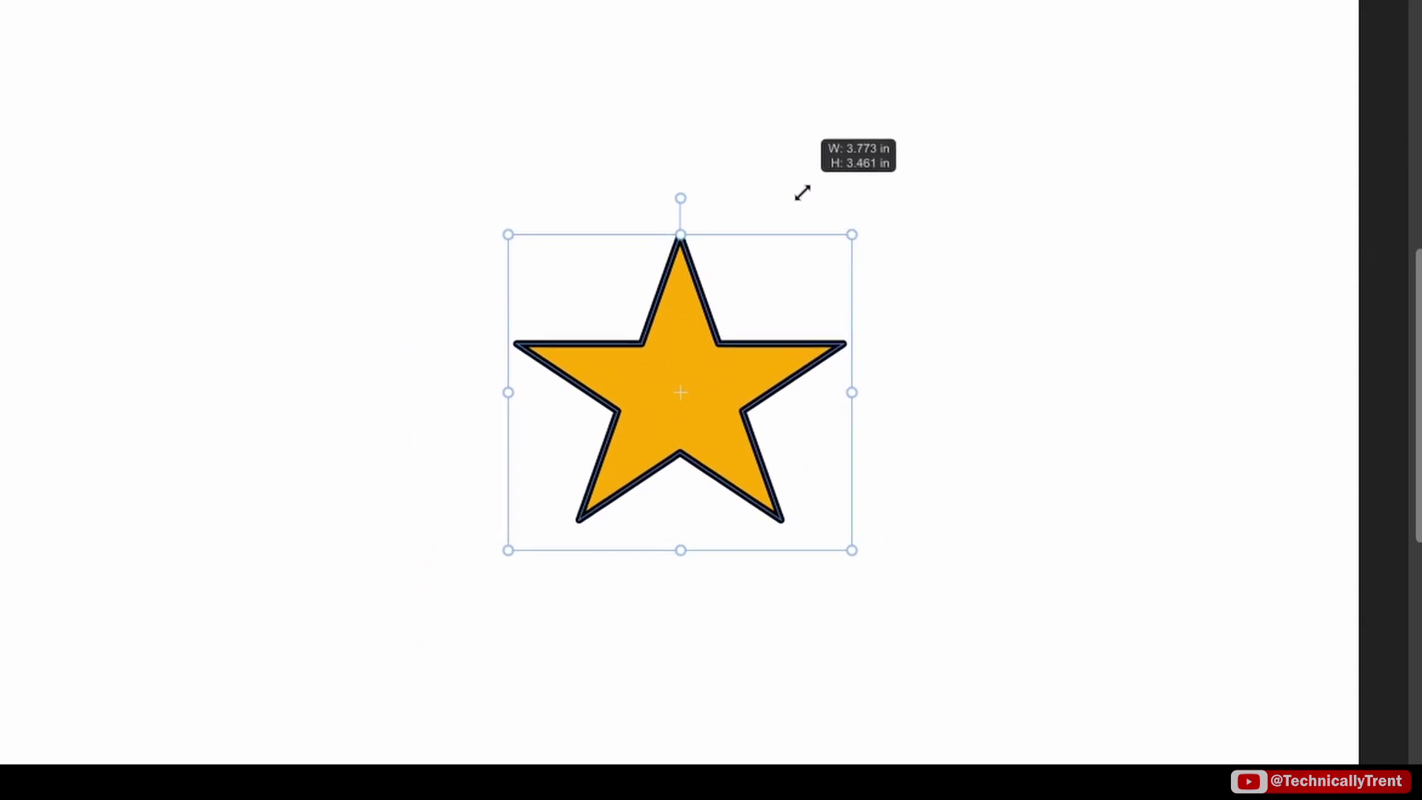
left_click_drag(802, 193, 1021, 99)
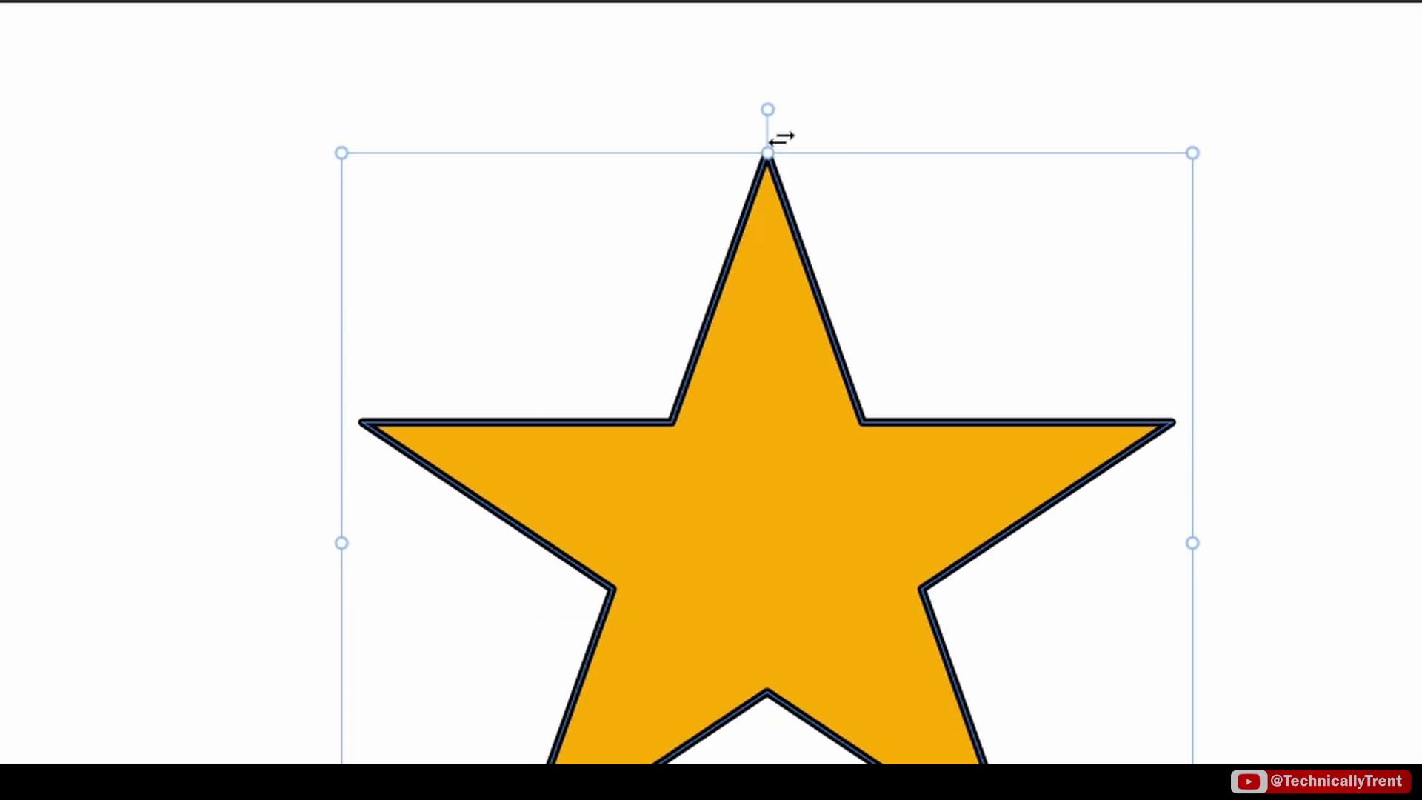
Shear the star horizontally from the top, then vertically from its right and left sides
left_click_drag(781, 139, 860, 170)
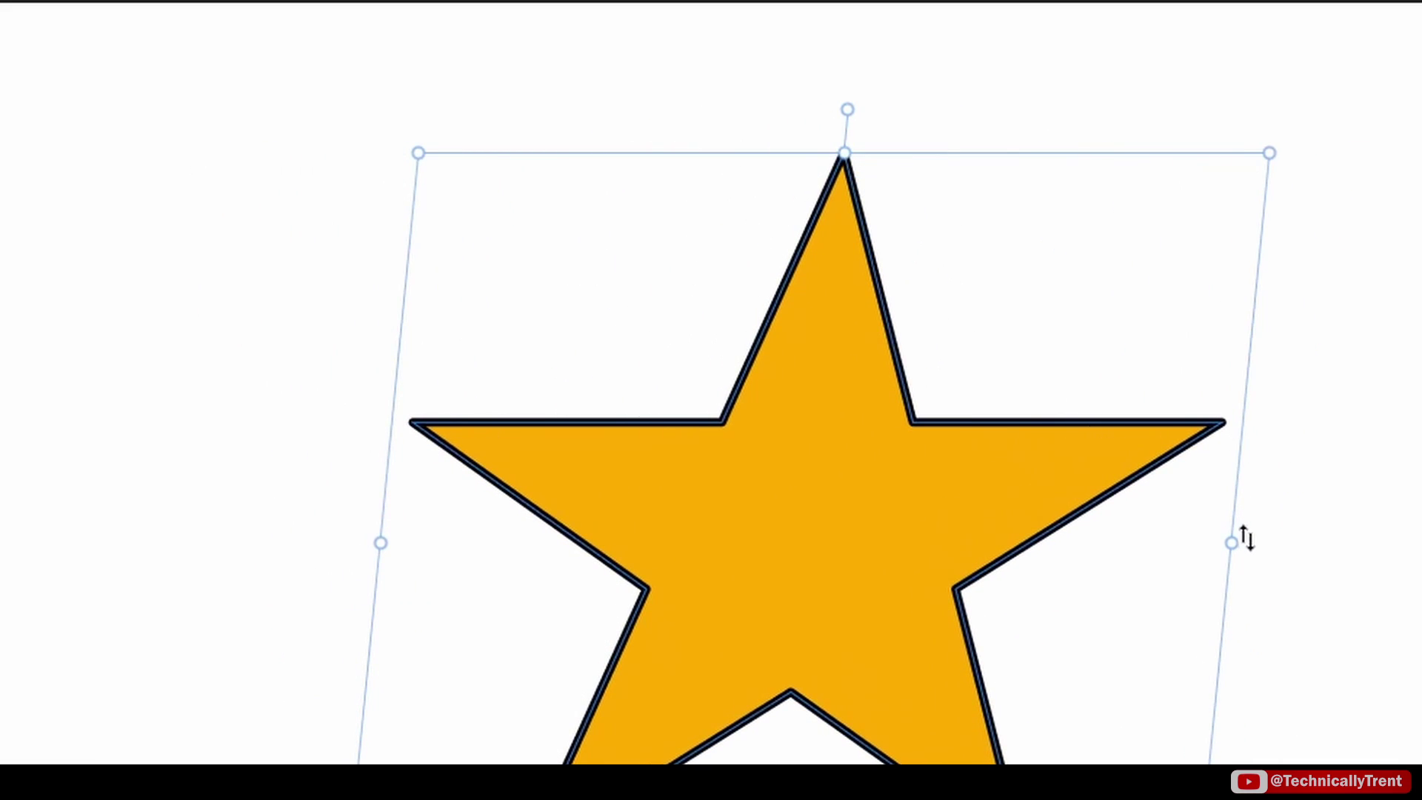
left_click_drag(1247, 546, 1262, 510)
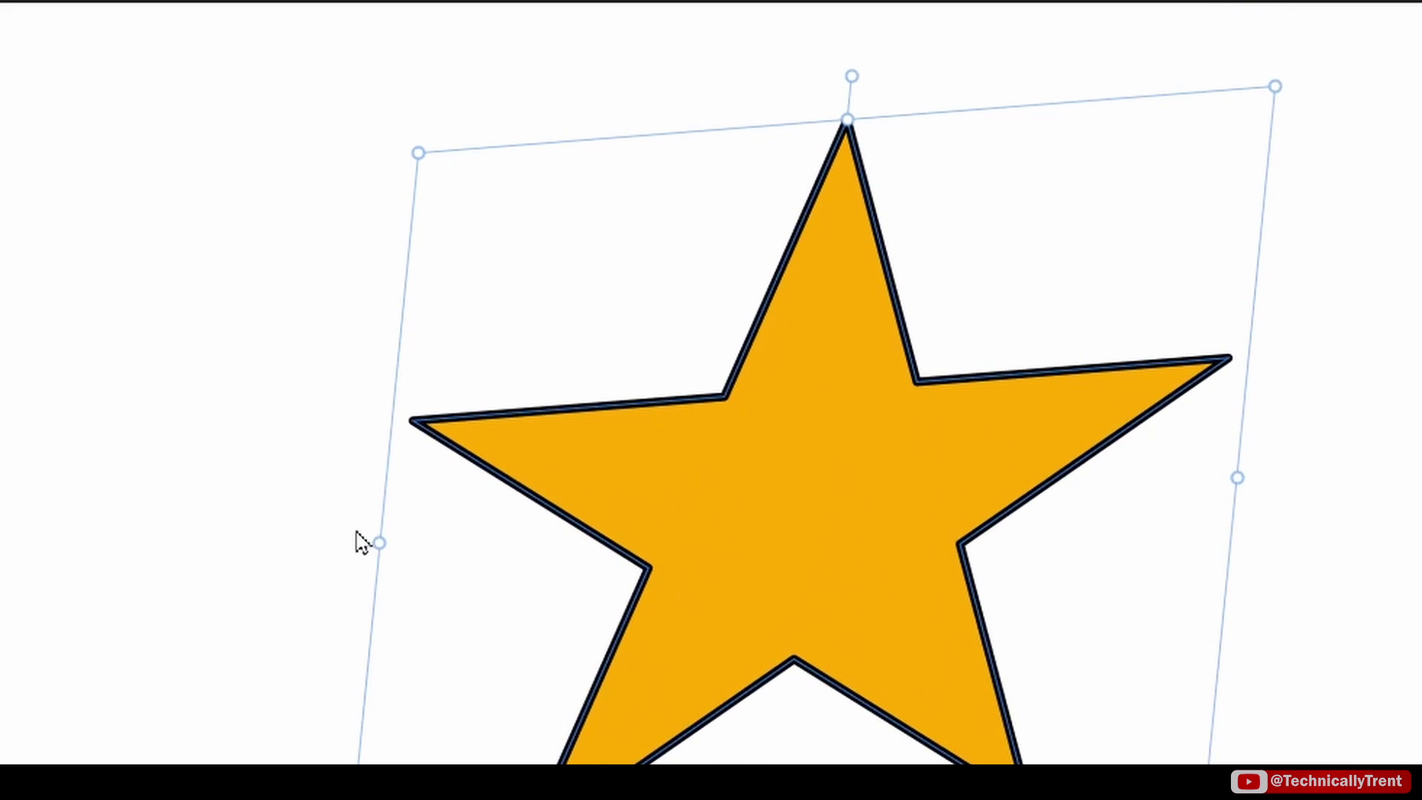
mouse_move(365, 539)
left_mouse_down()
mouse_move(348, 651)
mouse_move(371, 463)
mouse_move(352, 587)
mouse_move(386, 465)
mouse_move(364, 596)
mouse_move(369, 448)
mouse_move(365, 513)
left_mouse_up()
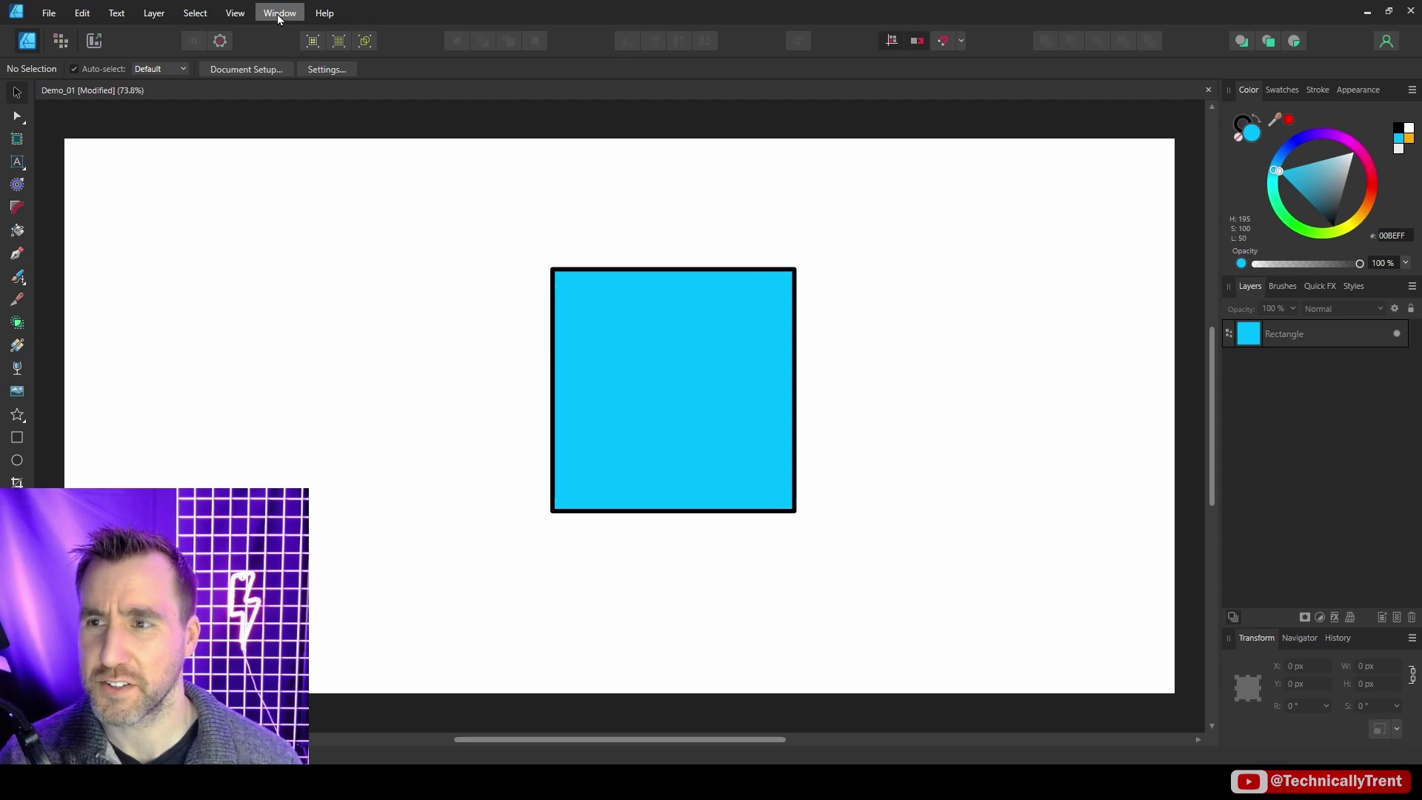
Float the Transform panel out of the dock via the Window menu and select the blue square
left_click(278, 15)
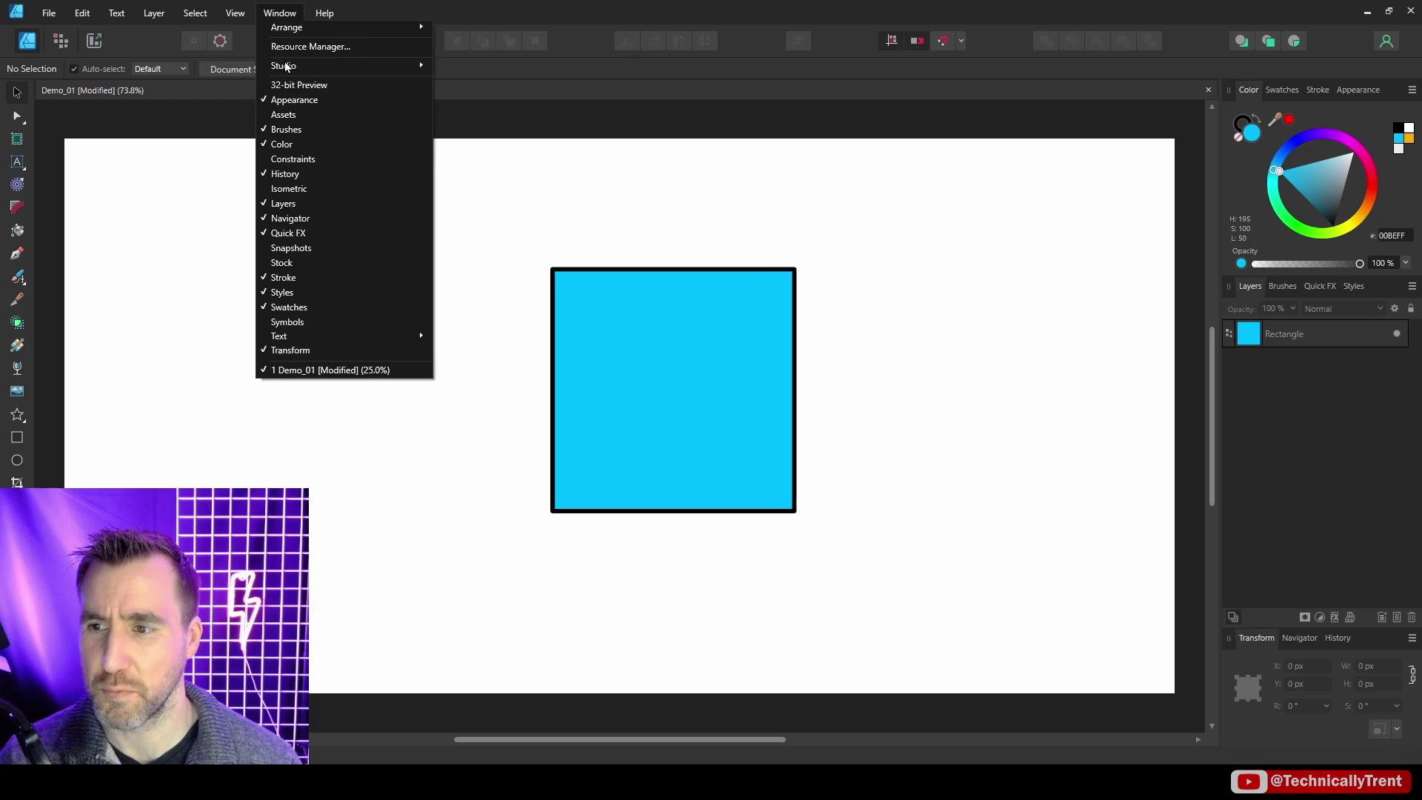
left_click_drag(1257, 638, 945, 231)
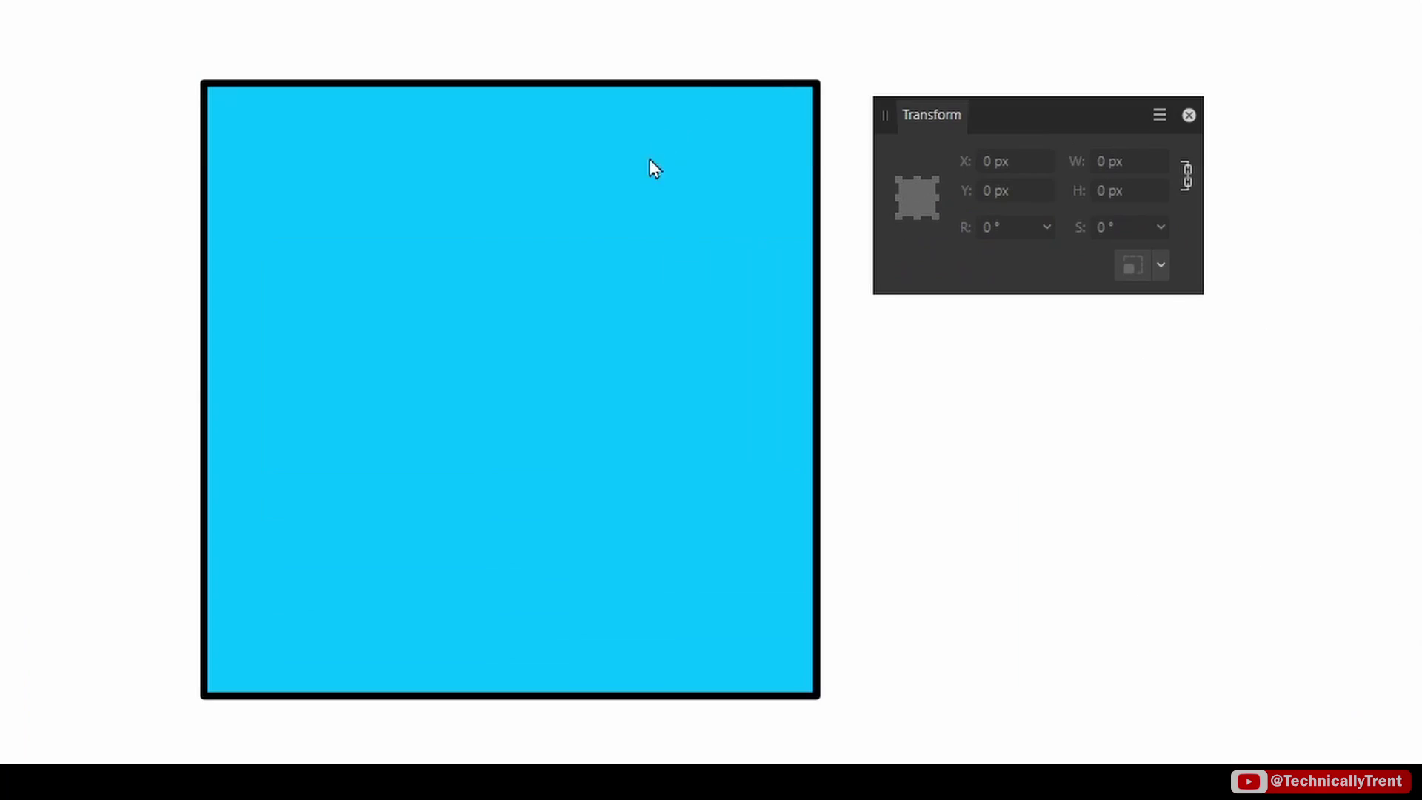
left_click(662, 208)
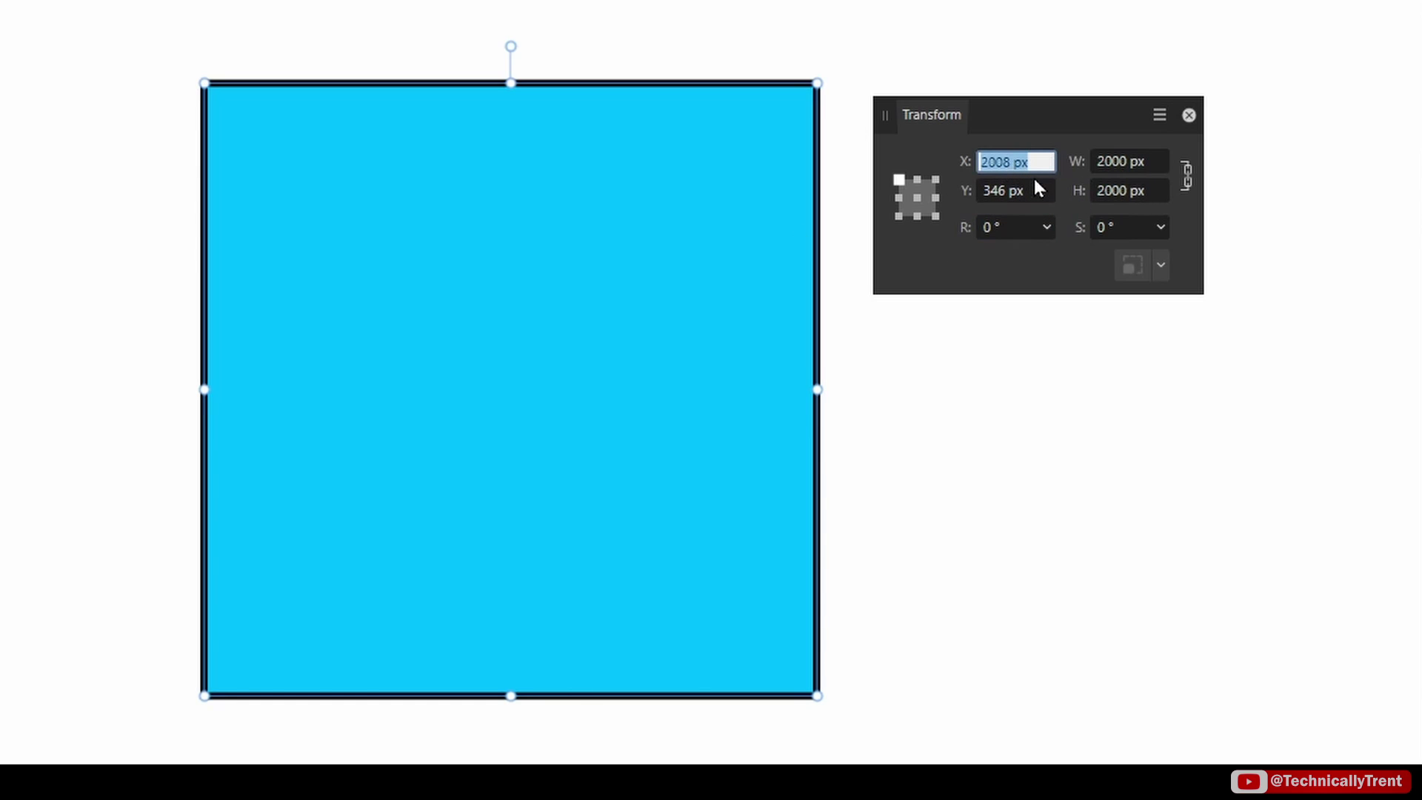
Set the square's X to 1500 px, then drag it right and down
type("1500")
key("Return")
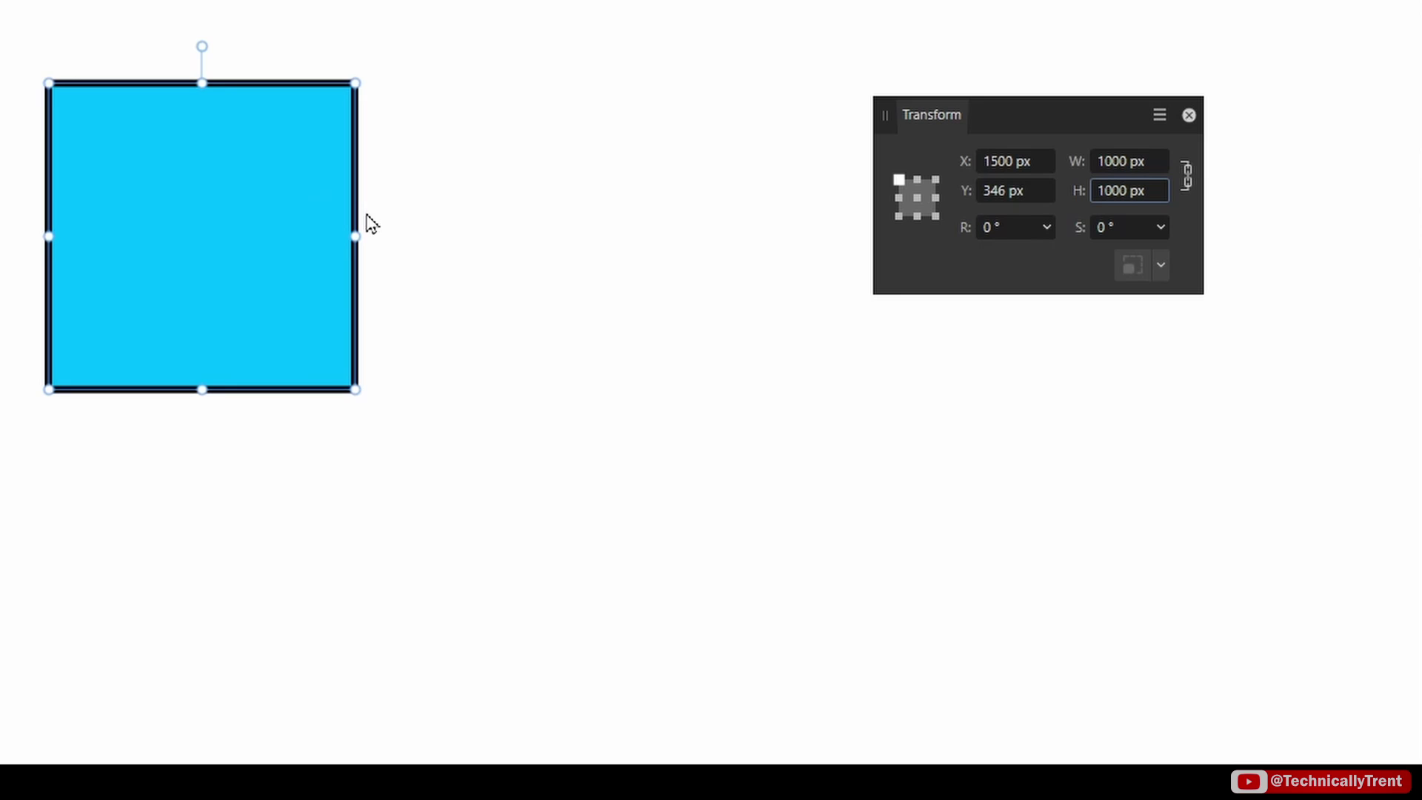
left_click_drag(322, 191, 454, 241)
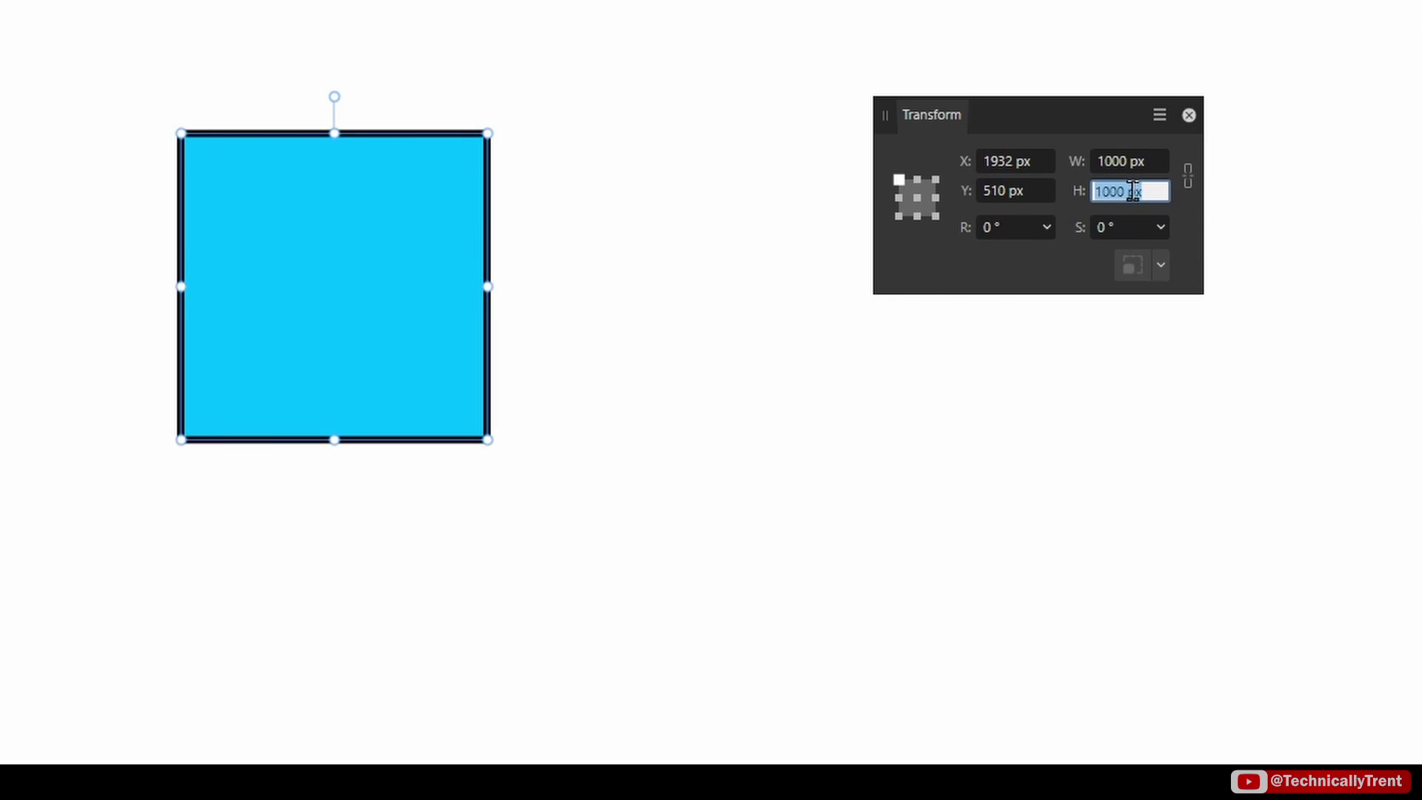
Set the height to 2000 px, scrub rotation back to upright, and shear the square
type("2000")
key("Return")
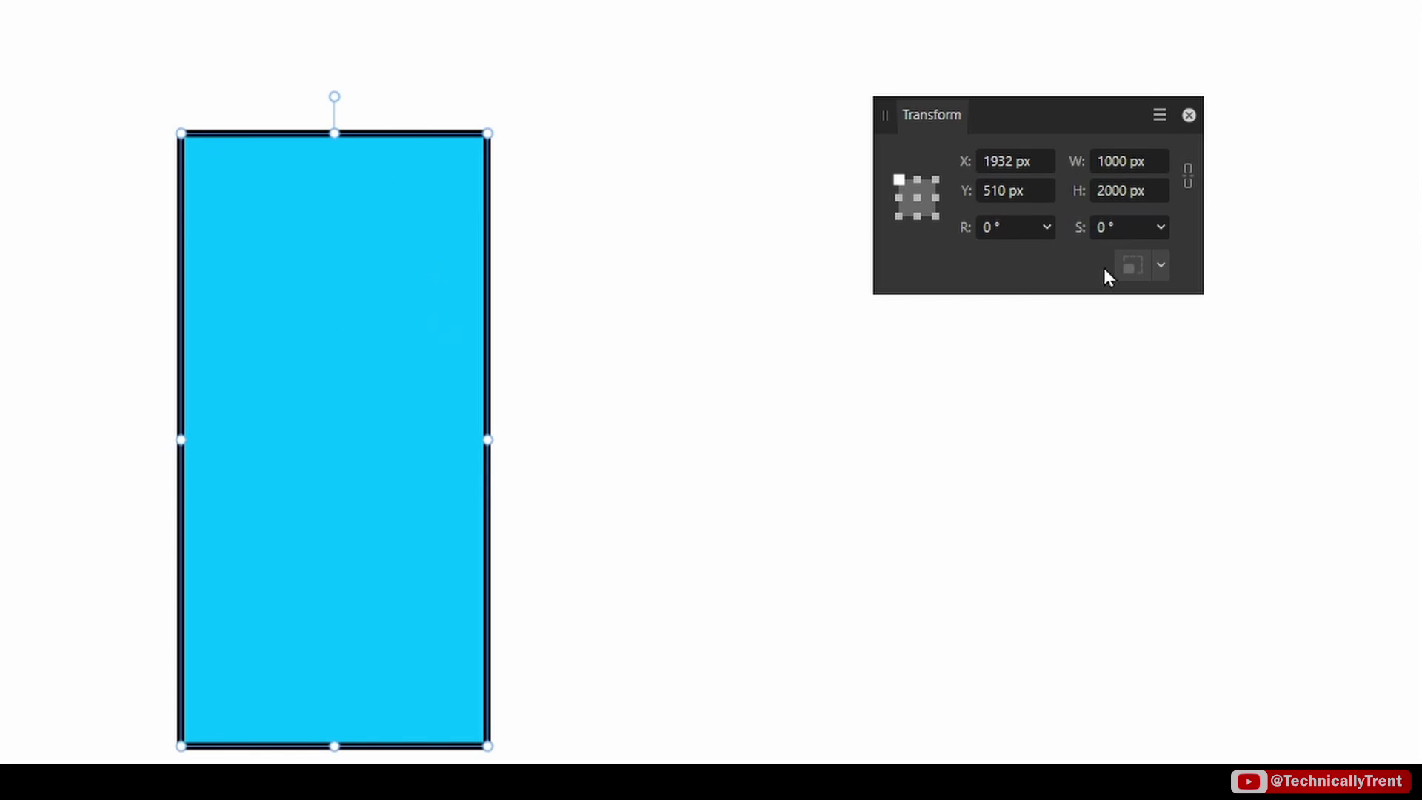
left_click_drag(966, 227, 985, 233)
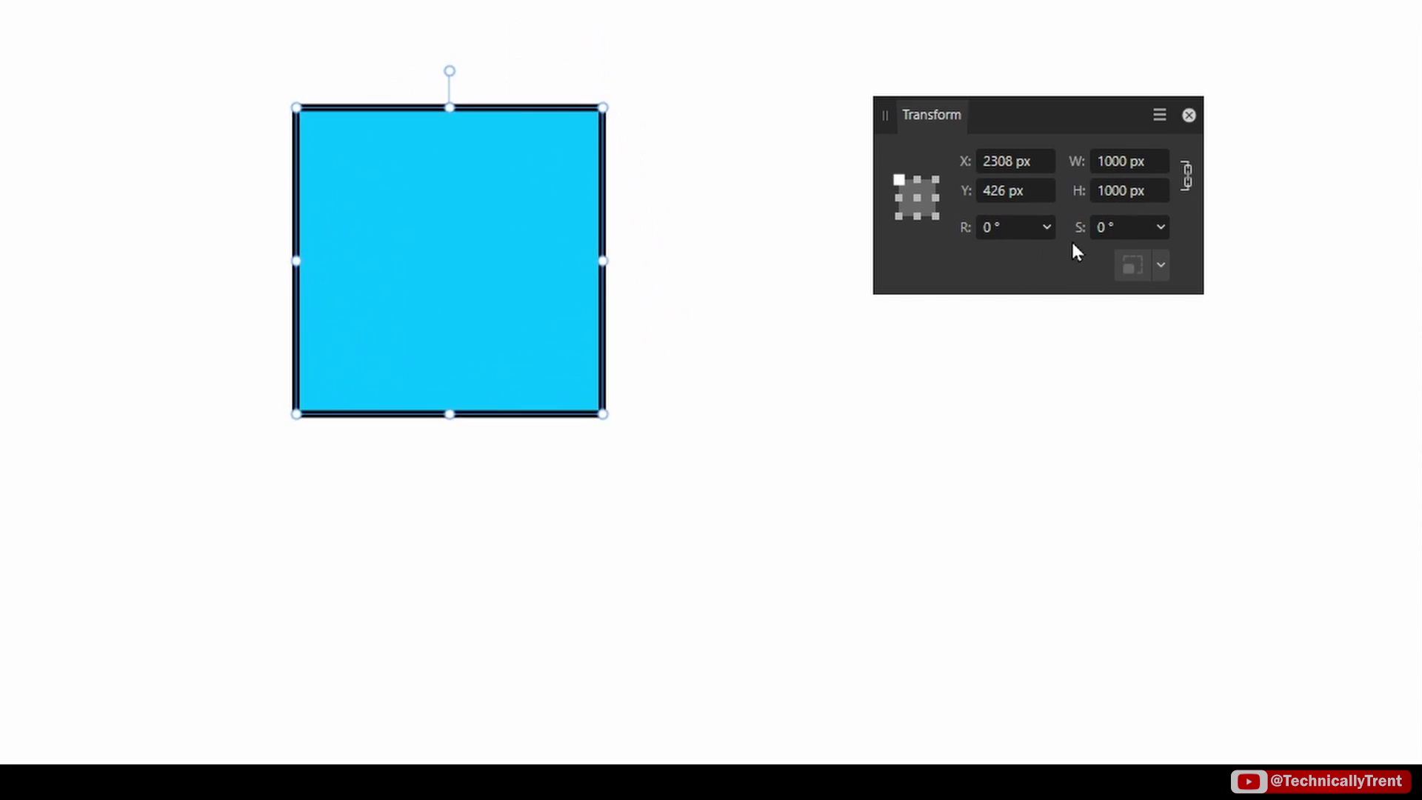
mouse_move(1080, 229)
left_mouse_down()
mouse_move(1117, 236)
mouse_move(1096, 232)
left_mouse_up()
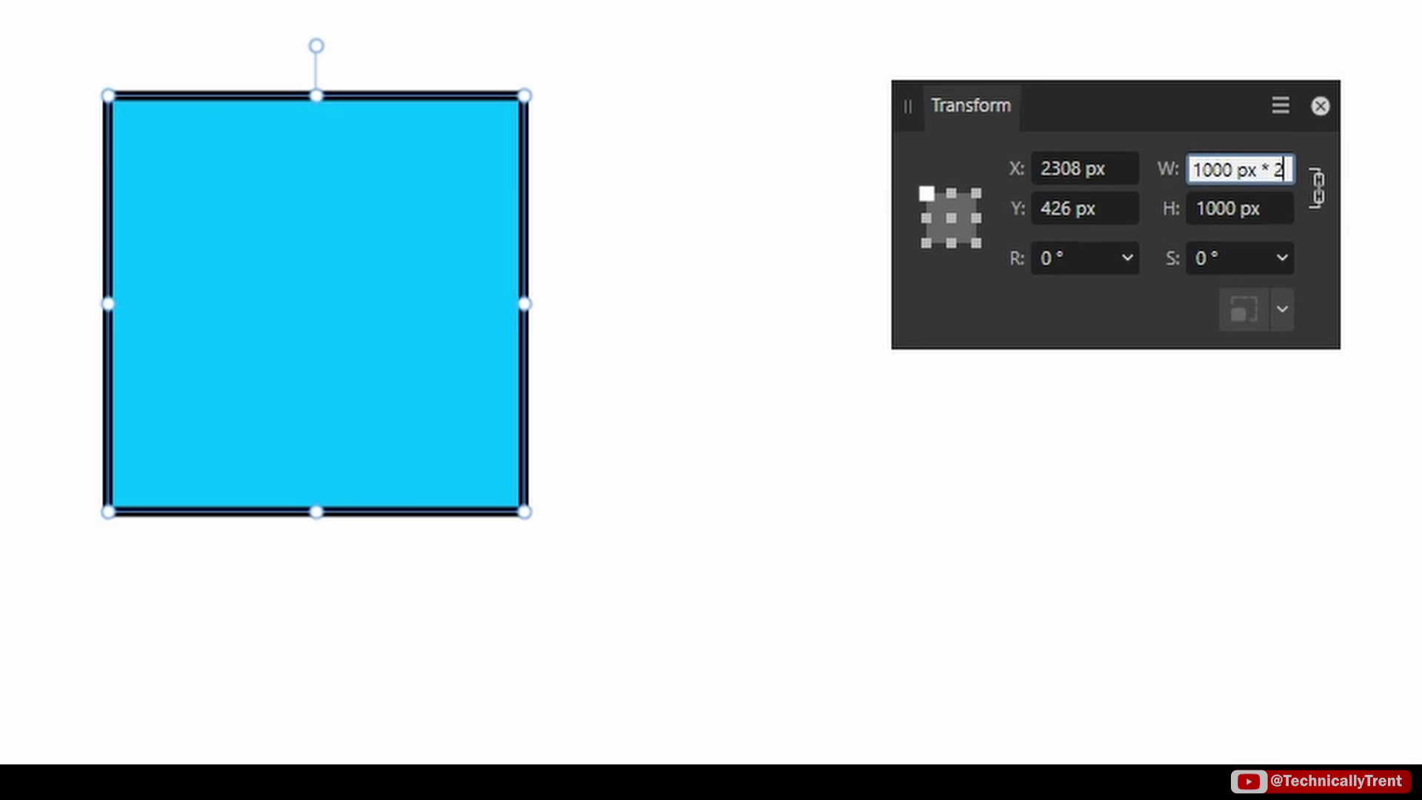
Resize the square's width with *2, /10 and +500 expressions, then scrub to 2000 px
key("Return")
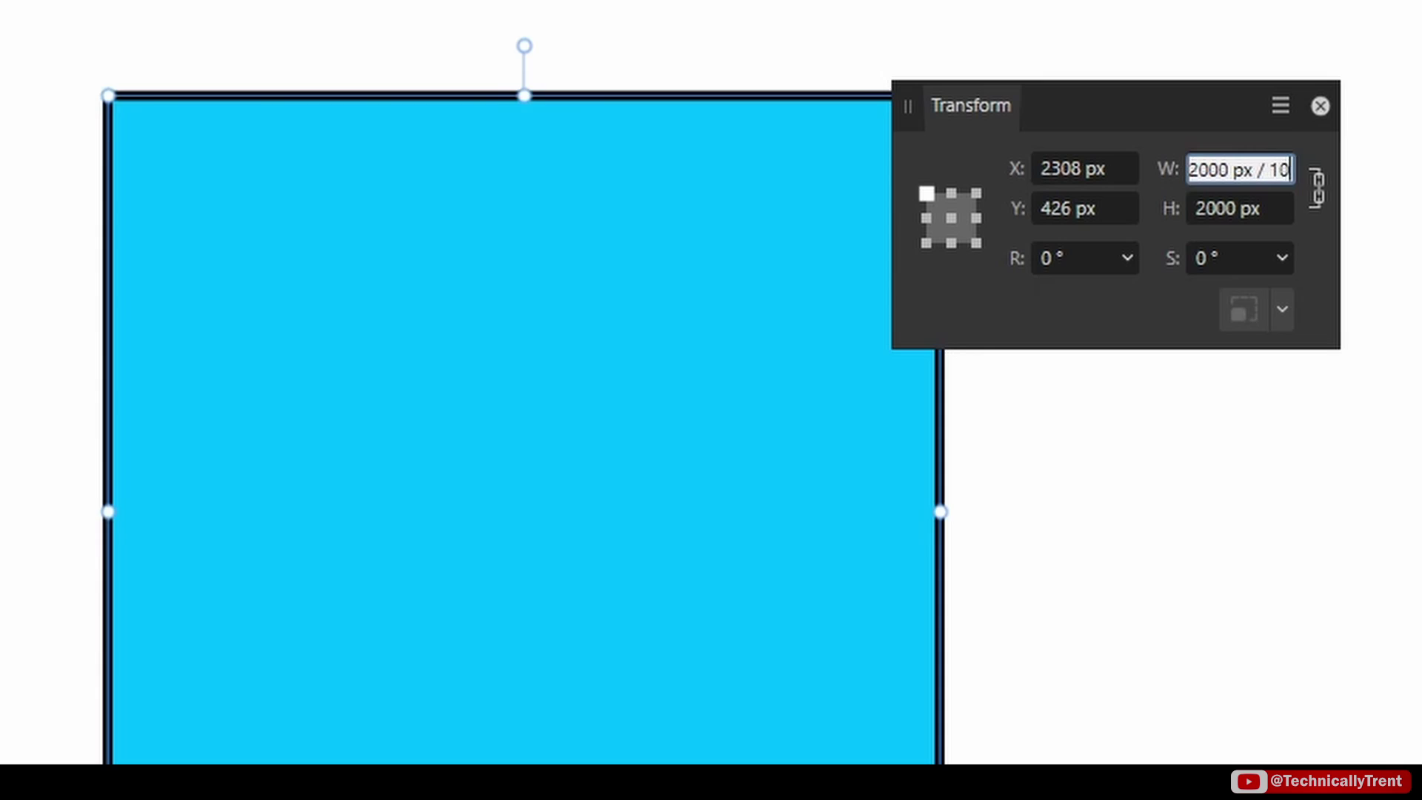
key("Return")
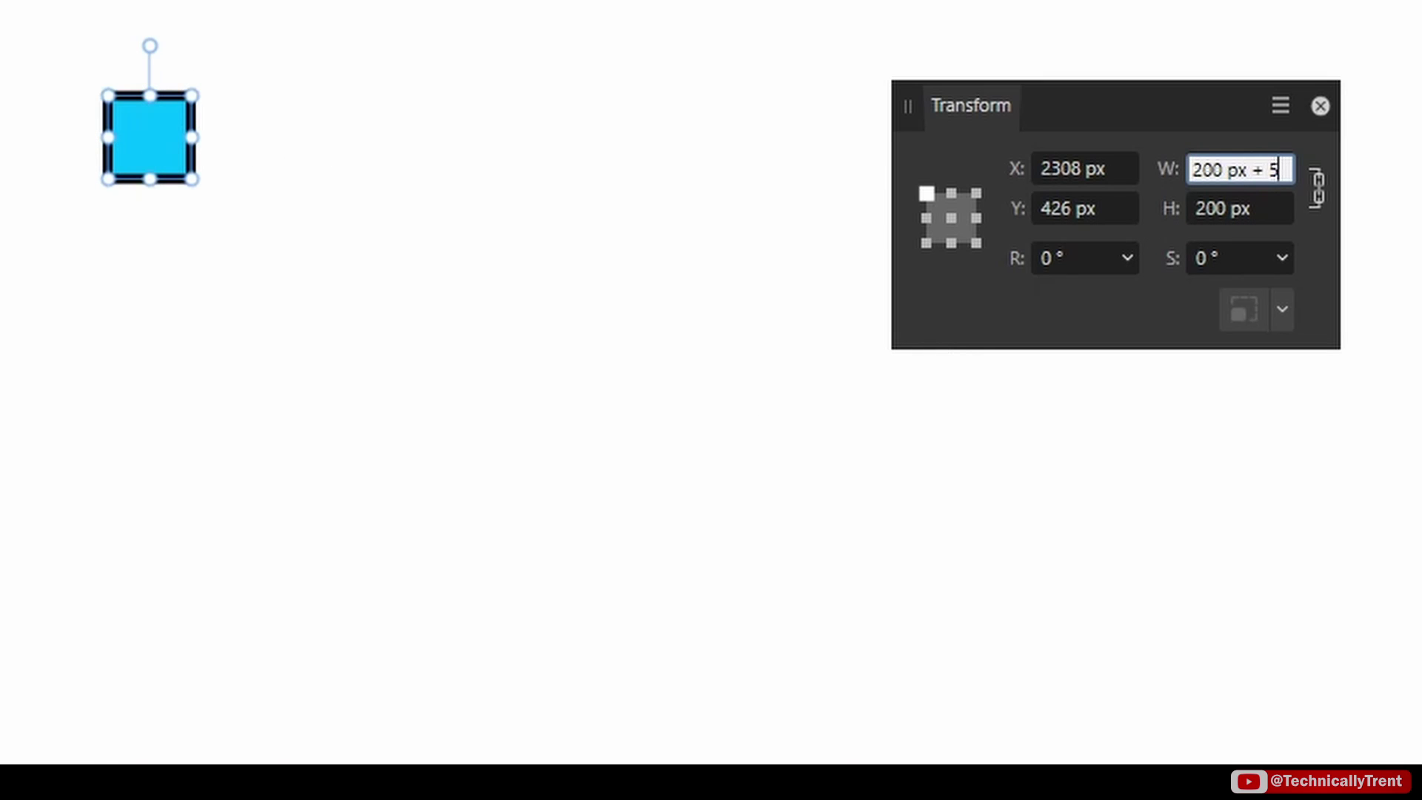
key("Return")
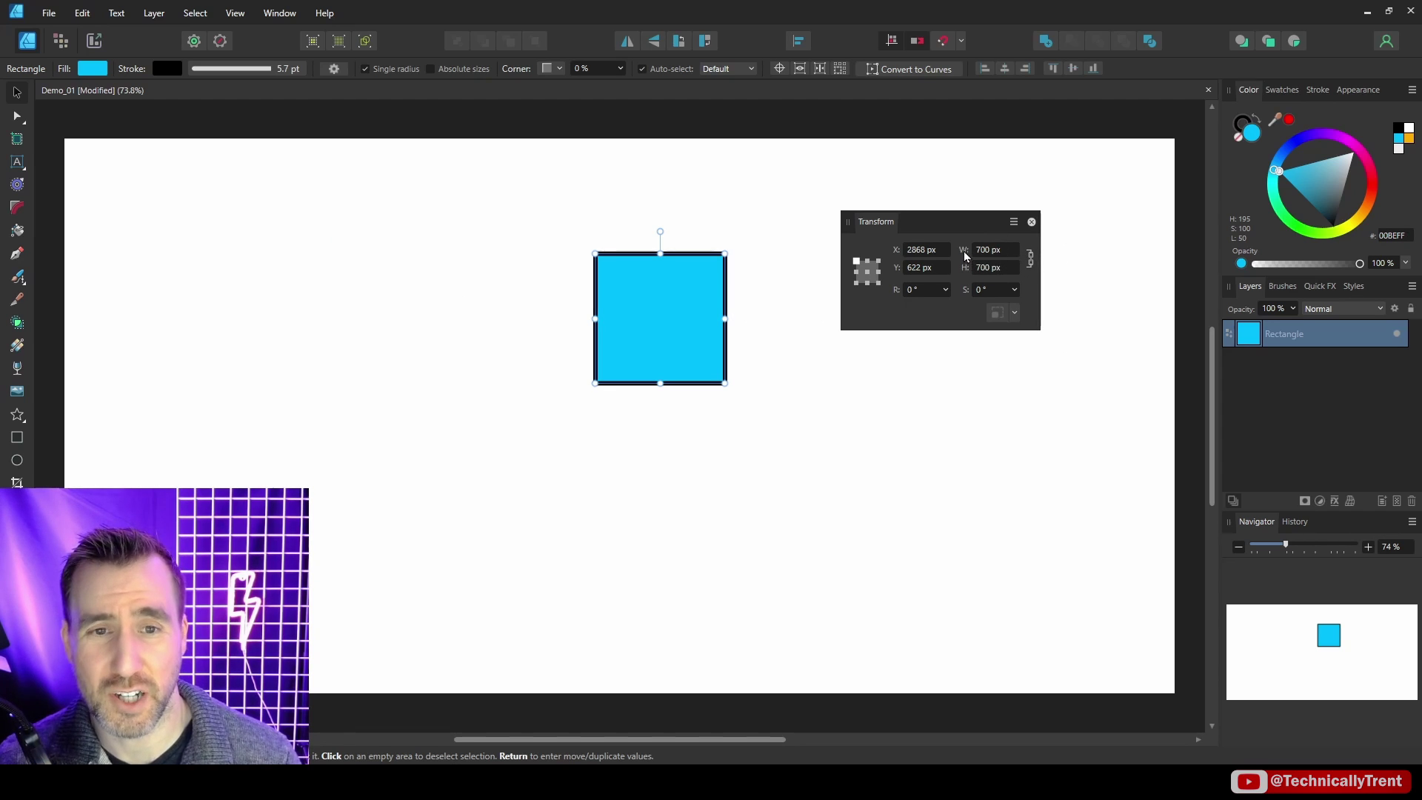
mouse_move(964, 255)
left_mouse_down()
mouse_move(1139, 280)
mouse_move(995, 260)
mouse_move(998, 283)
mouse_move(928, 277)
mouse_move(981, 276)
left_mouse_up()
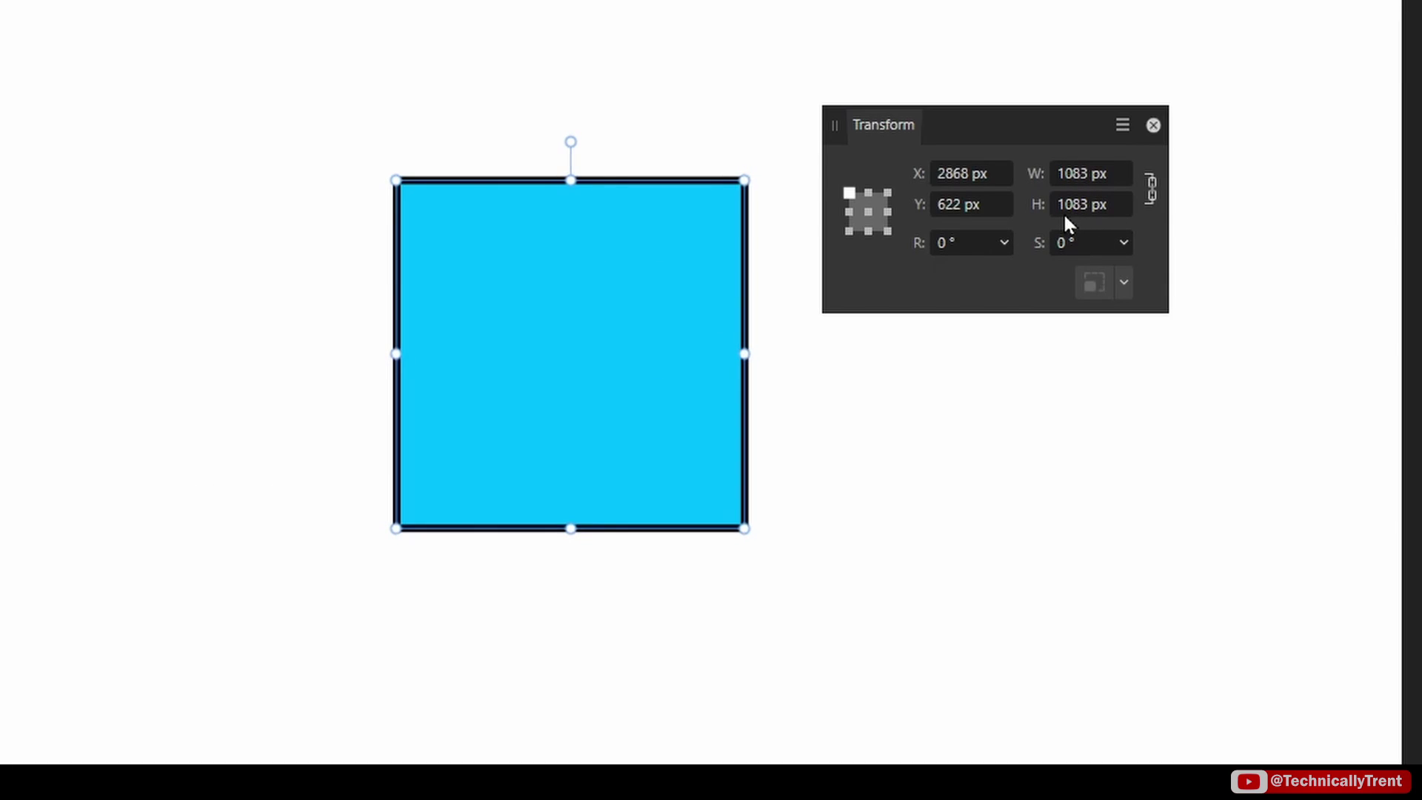
left_click_drag(1064, 215, 912, 237)
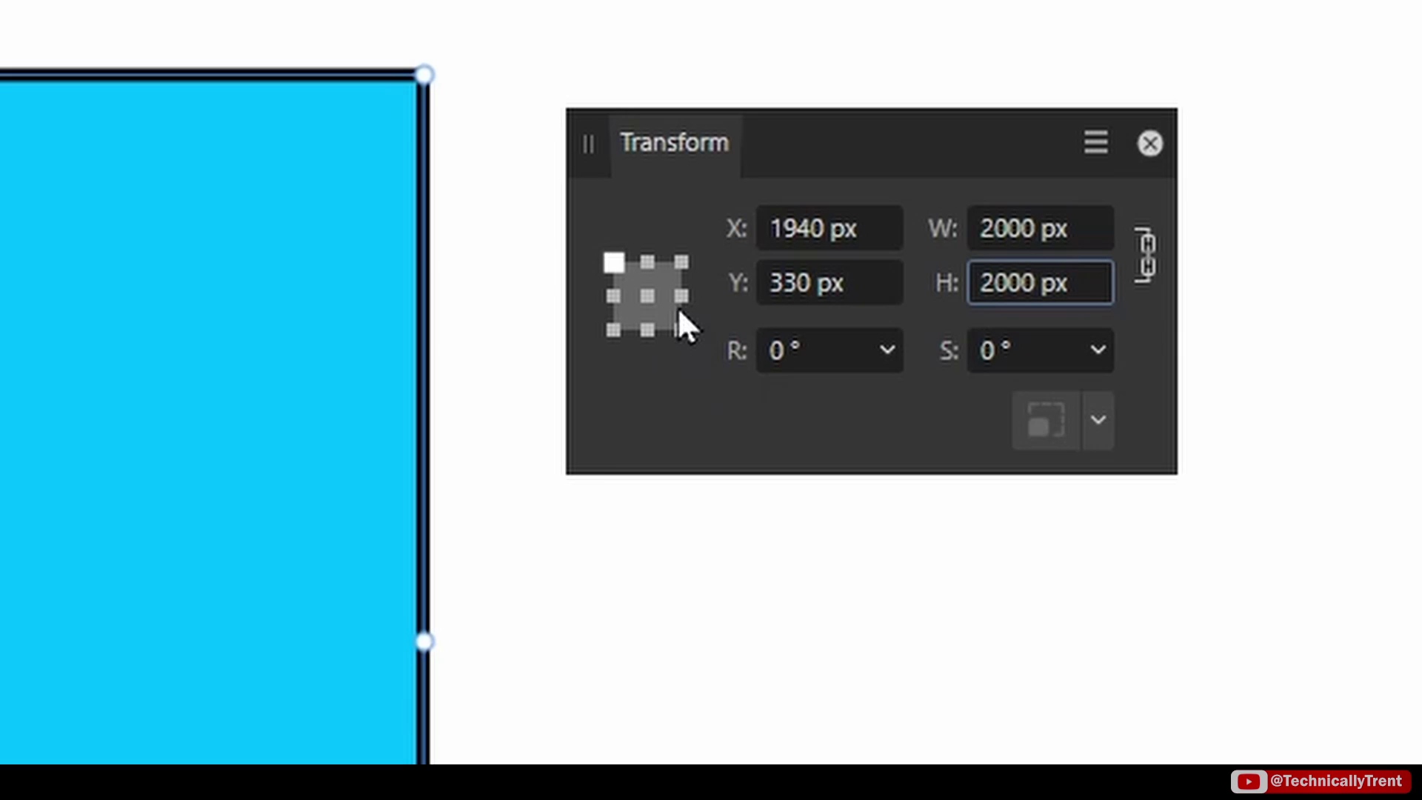
Rotate the square around its top-right anchor, then reset rotation to 0°
left_click(682, 263)
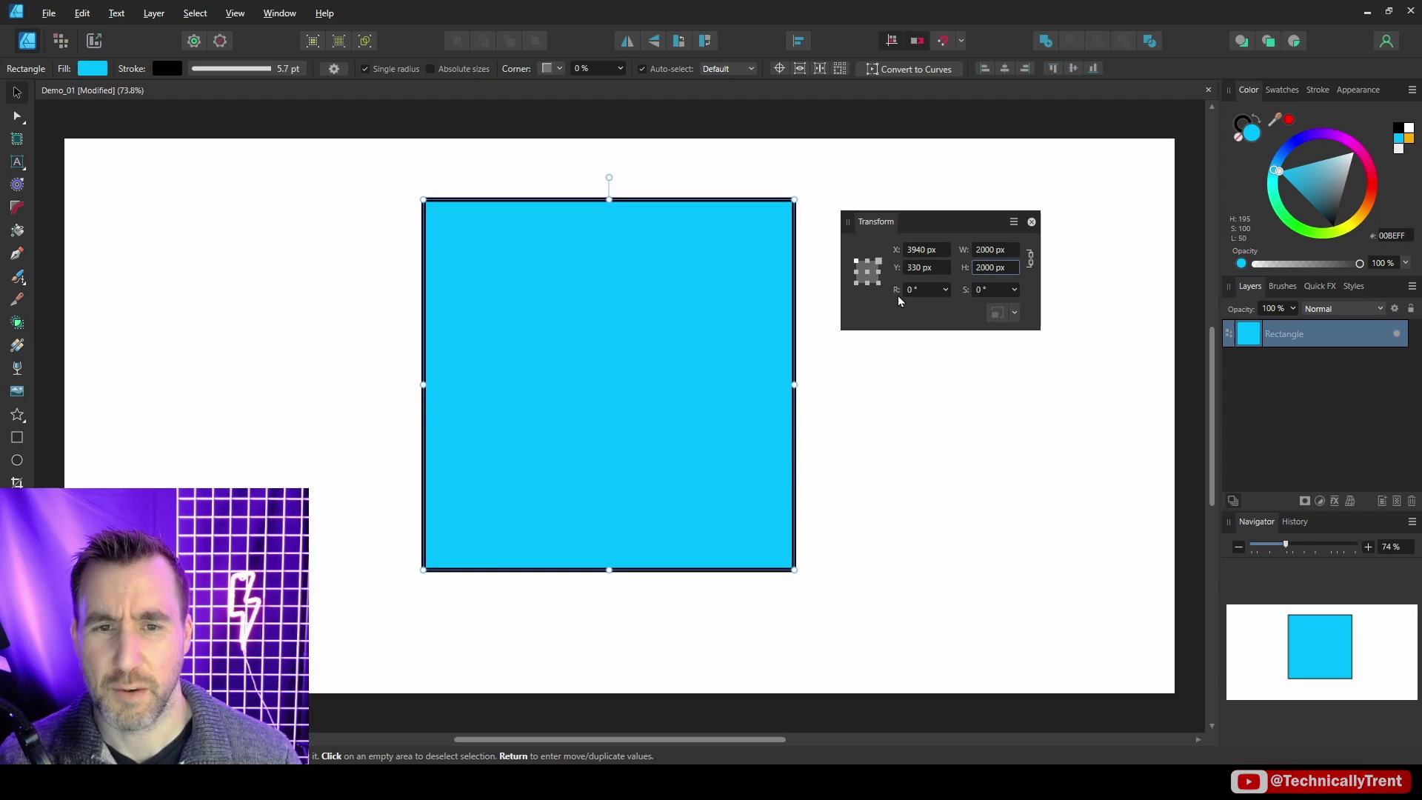
mouse_move(898, 291)
left_mouse_down()
mouse_move(912, 292)
mouse_move(875, 289)
mouse_move(915, 288)
mouse_move(877, 282)
mouse_move(890, 286)
left_mouse_up()
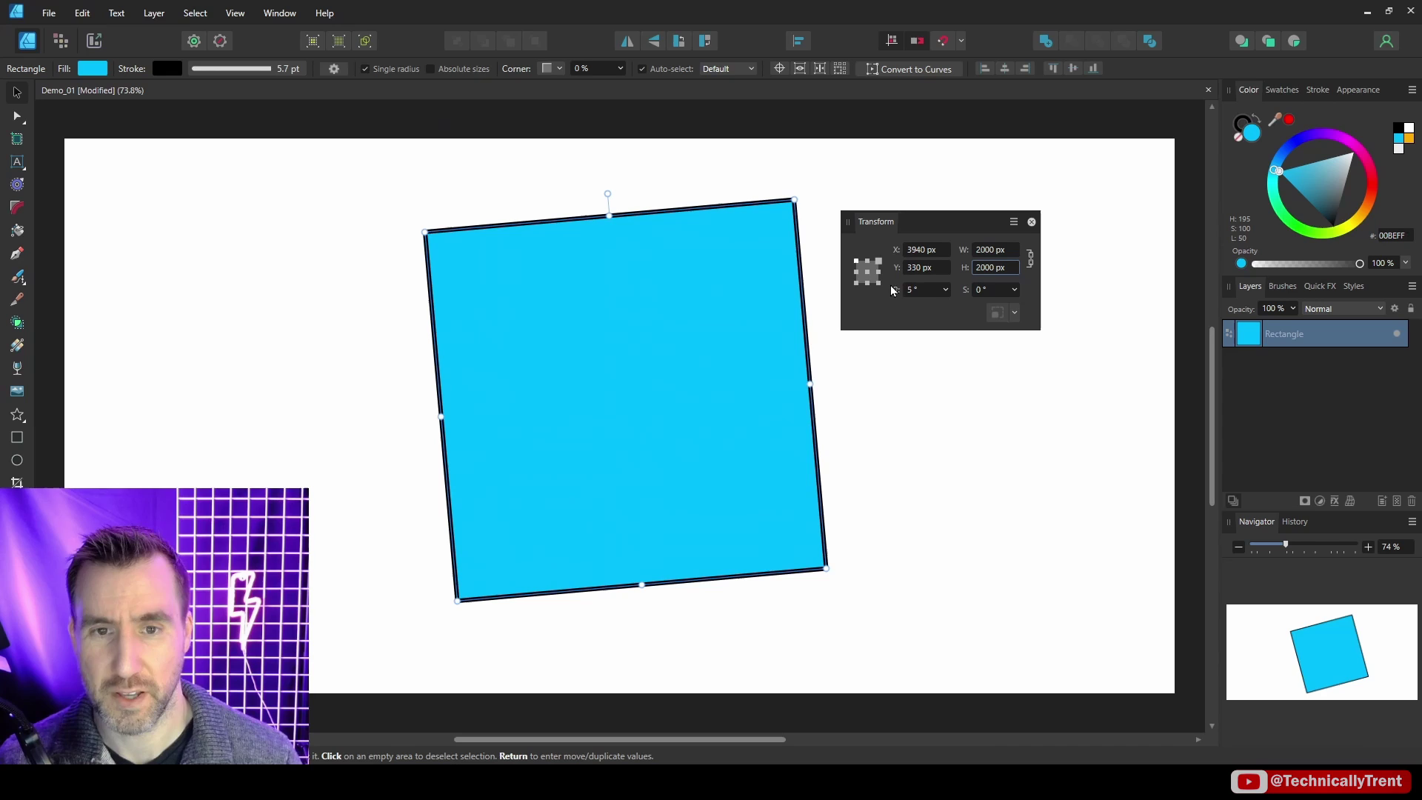
left_click(932, 288)
type("0")
key("Return")
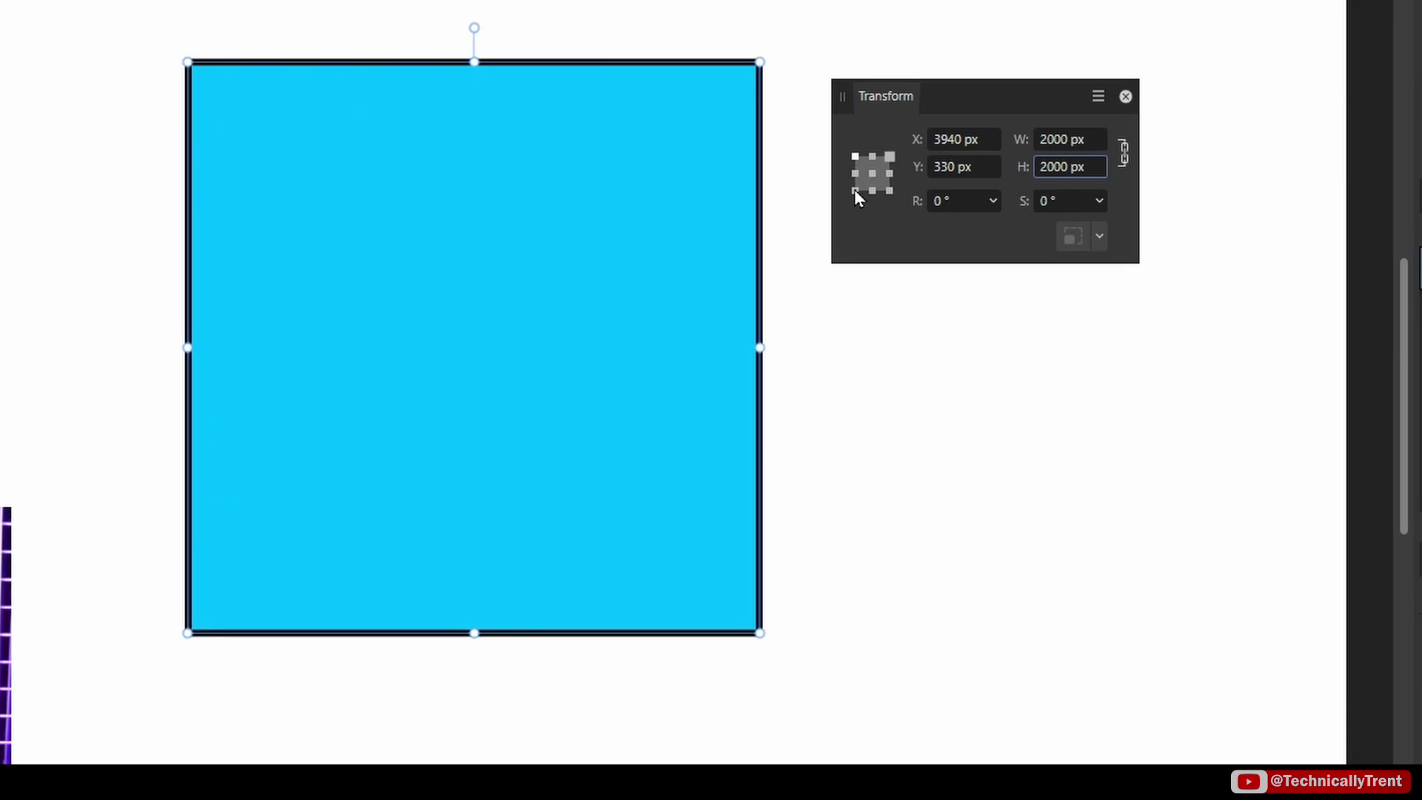
Rotate the square around its bottom-left anchor, entering 15° then turning it to 114°
left_click(855, 189)
left_click_drag(916, 207, 860, 213)
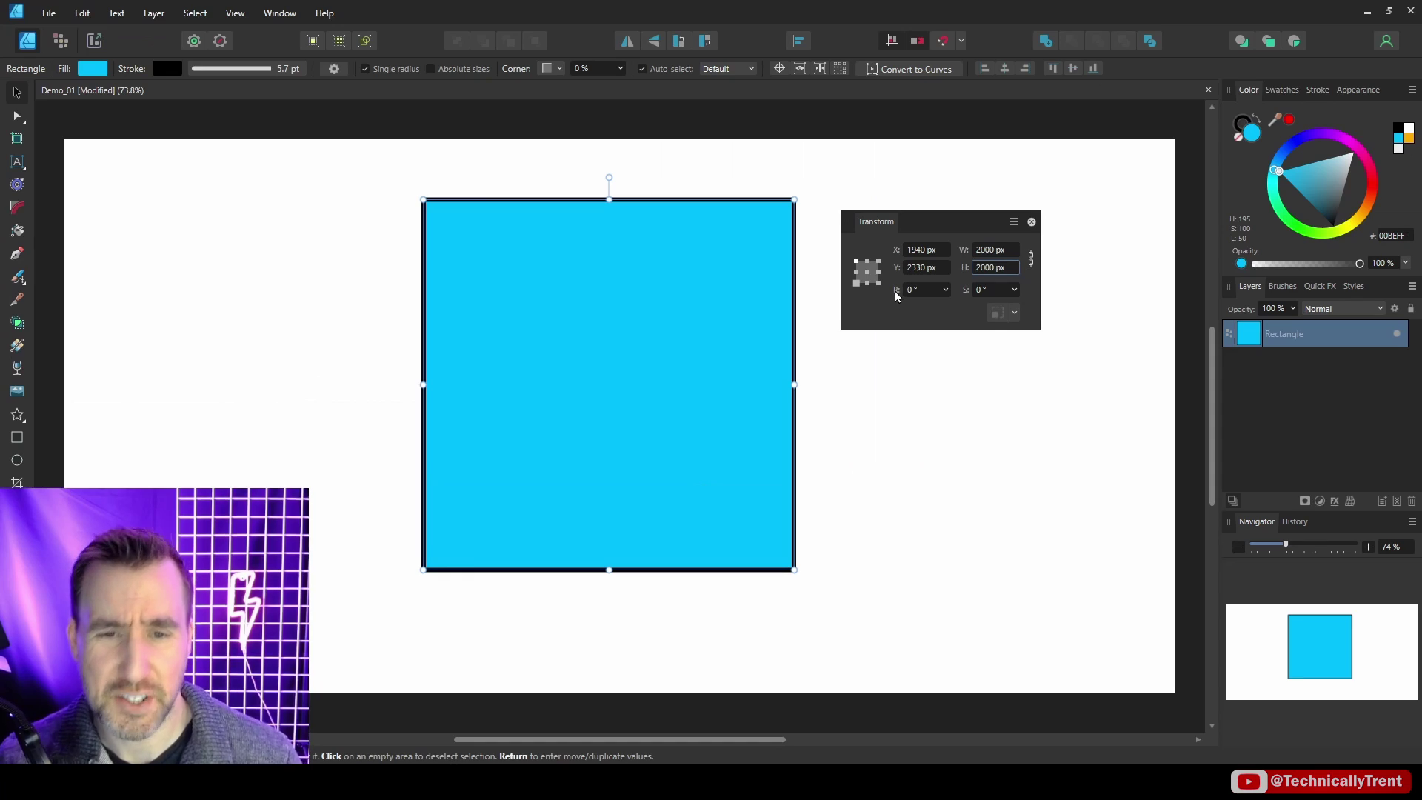
left_click(1391, 42)
type("15")
key("Return")
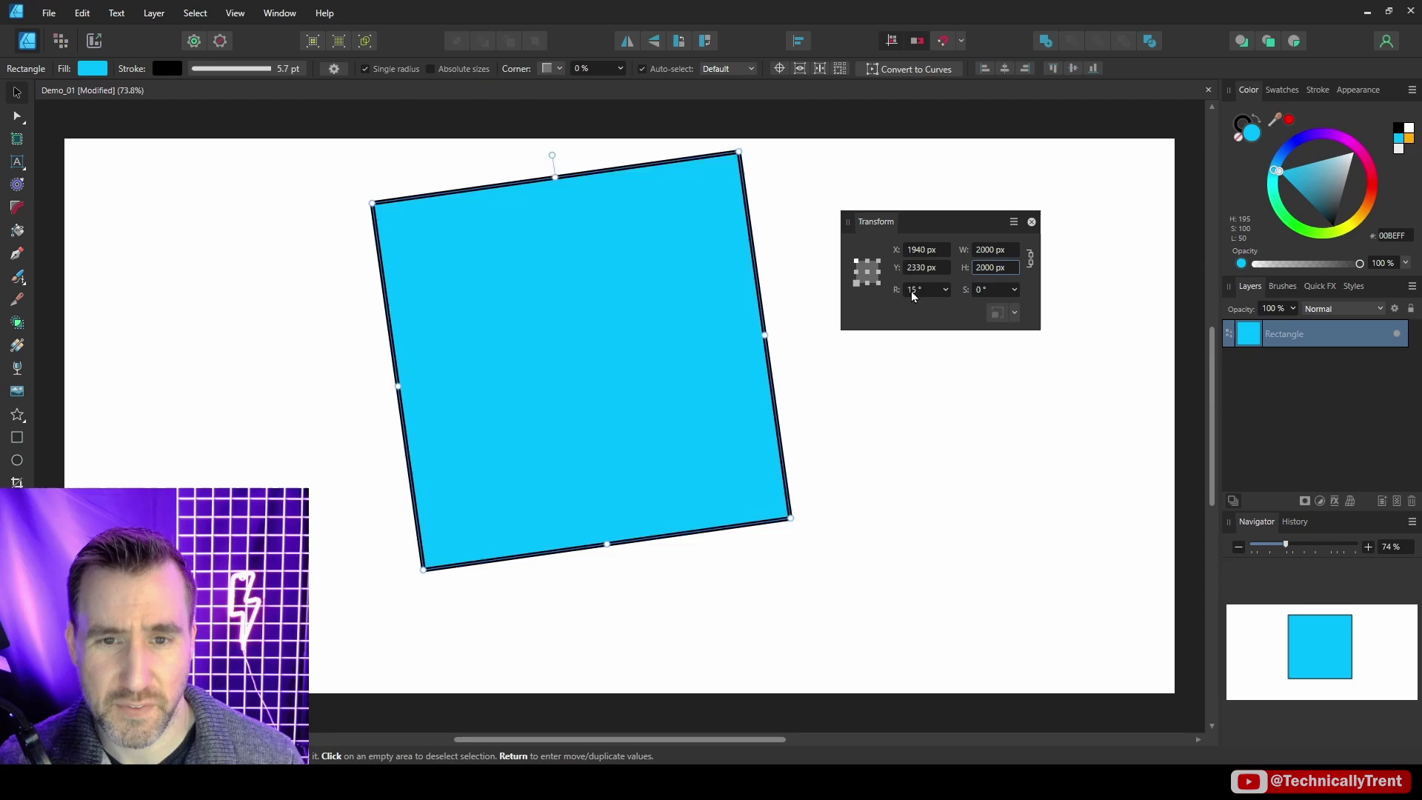
left_click_drag(912, 295, 993, 308)
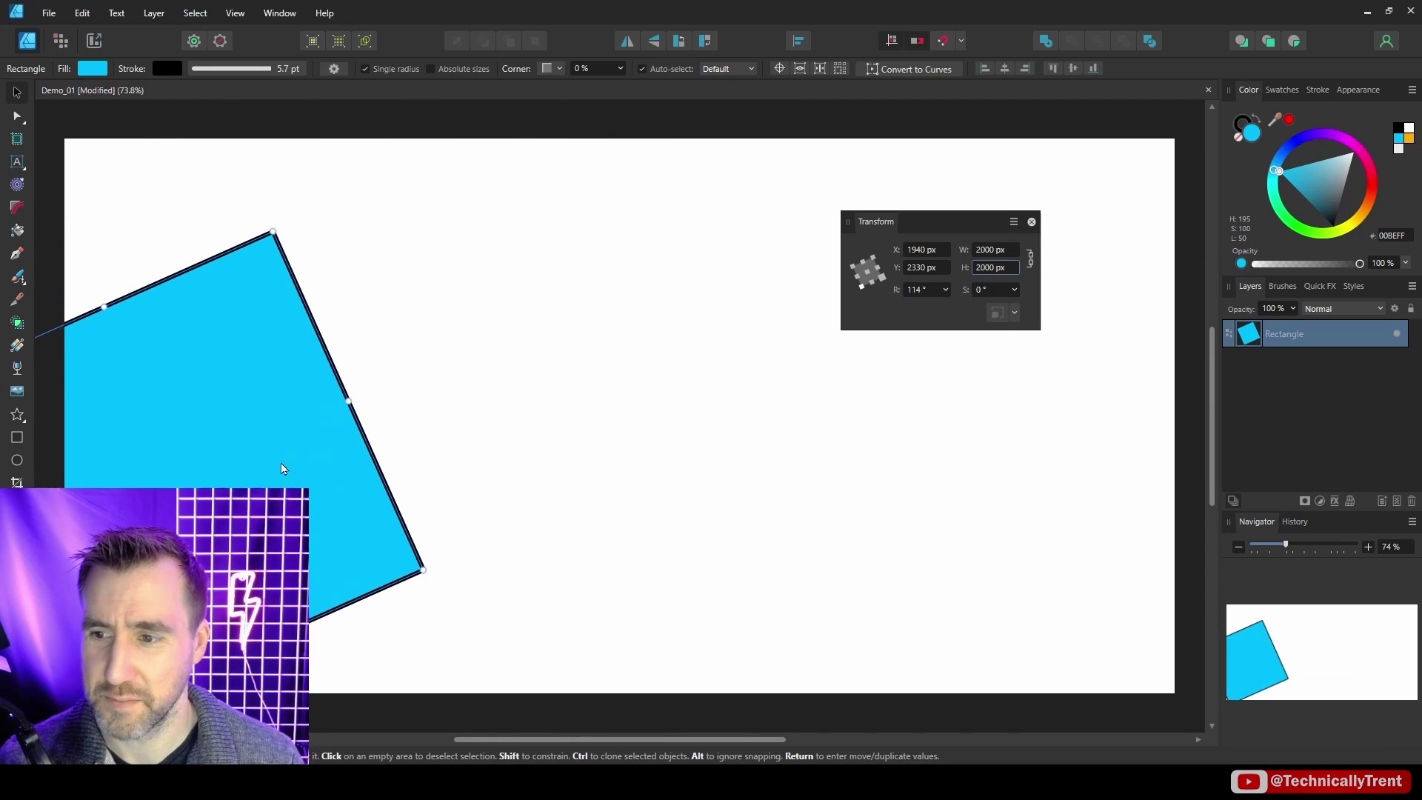
Centre the square, rotate it through 0°, 30° and 42.9°, undo, then delete it
left_click_drag(282, 468, 670, 381)
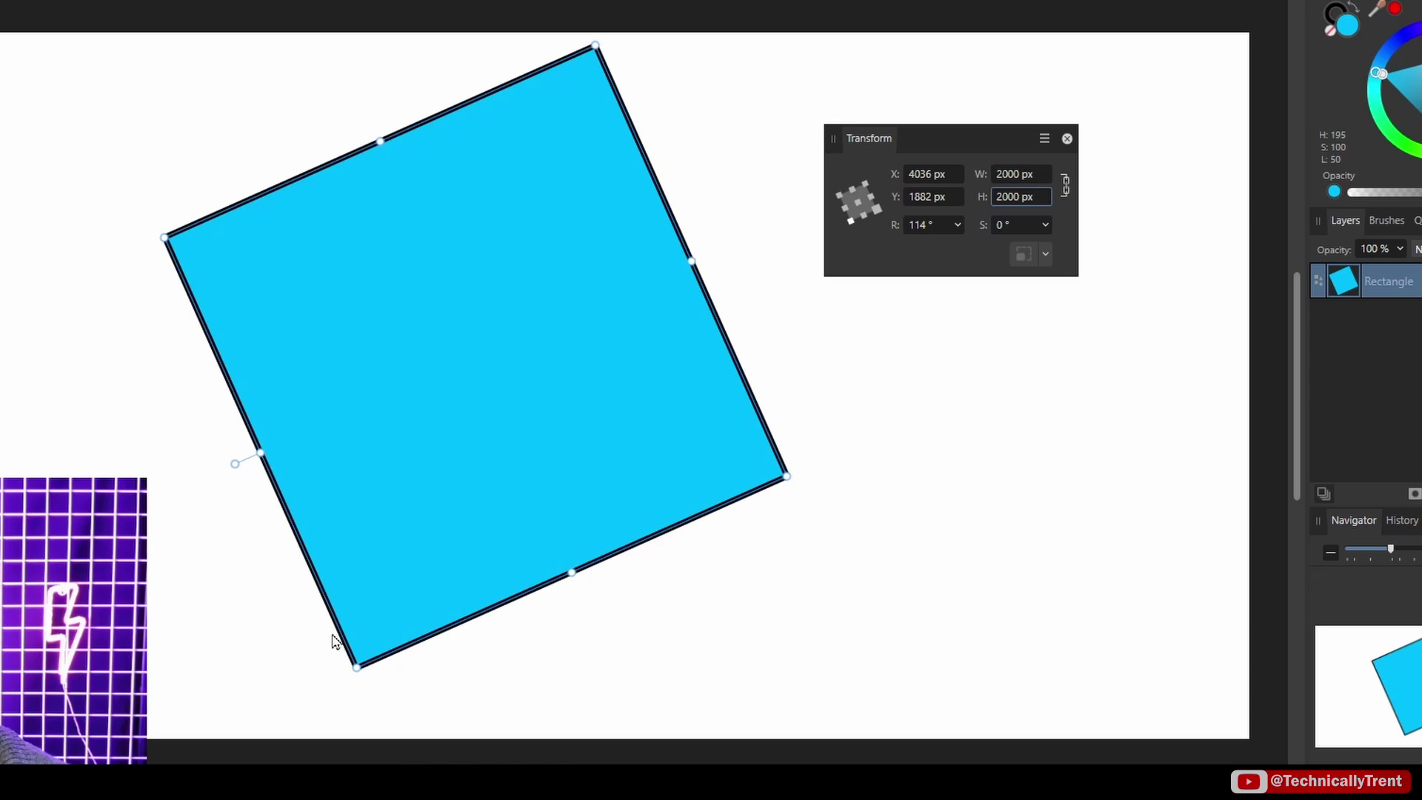
left_click_drag(235, 464, 487, 209)
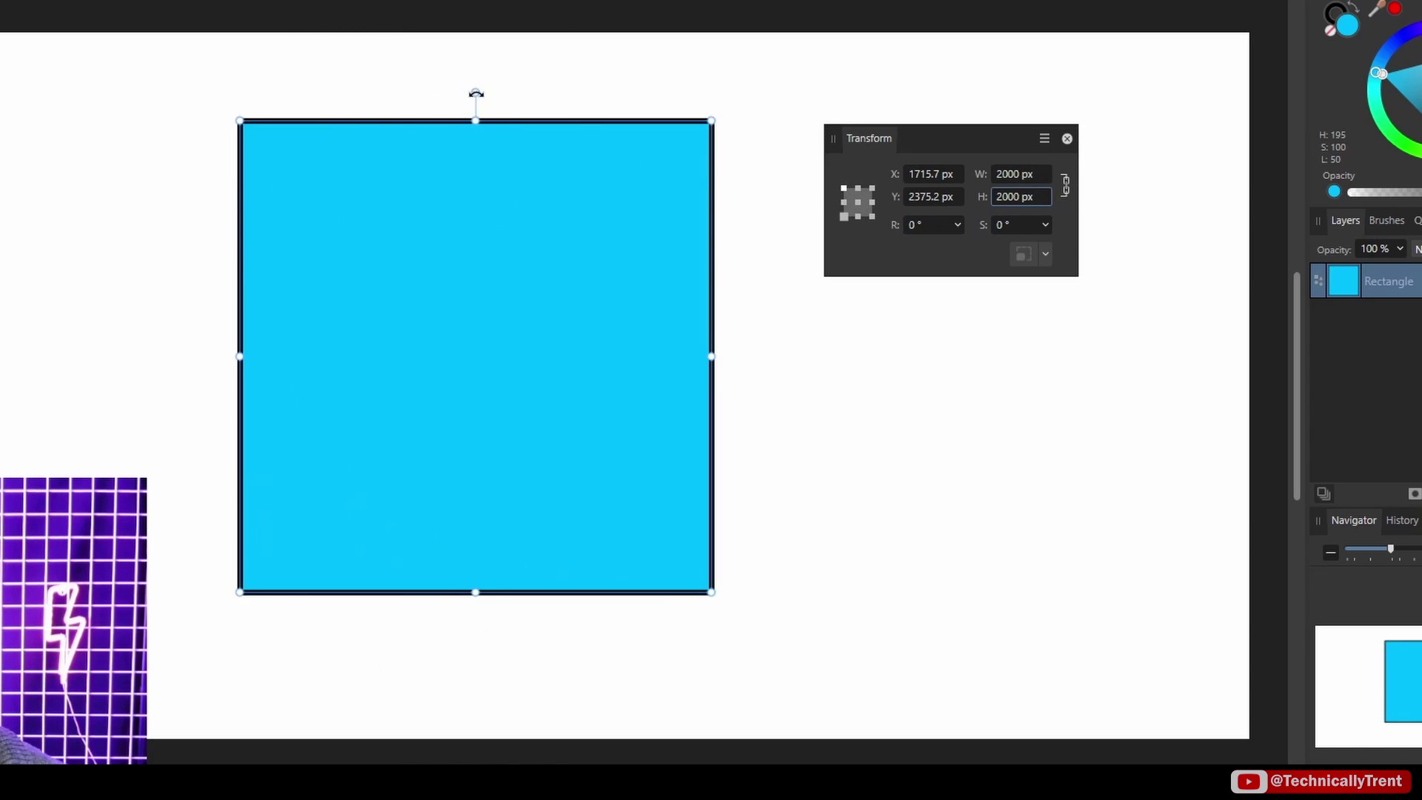
left_click_drag(476, 93, 475, 153)
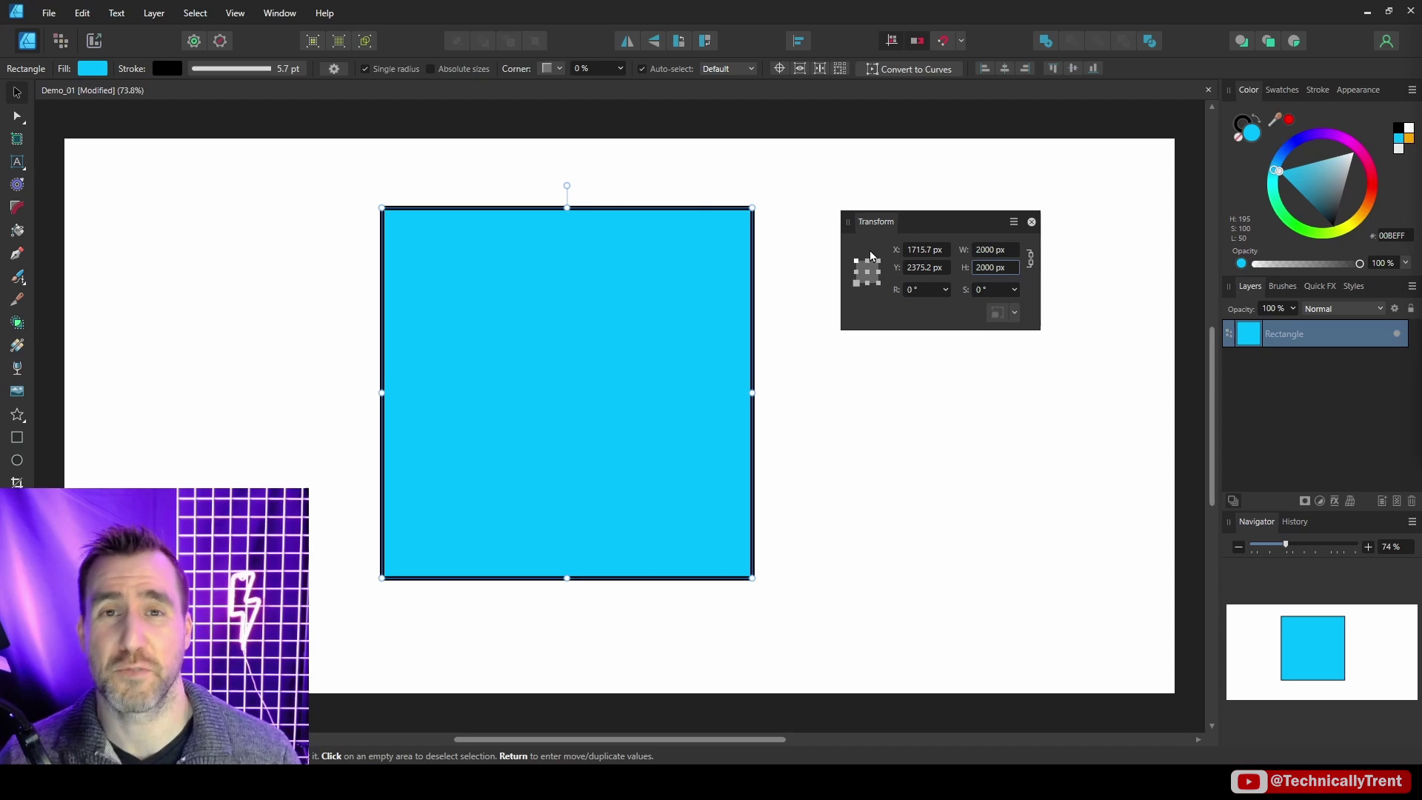
left_click_drag(566, 185, 426, 241)
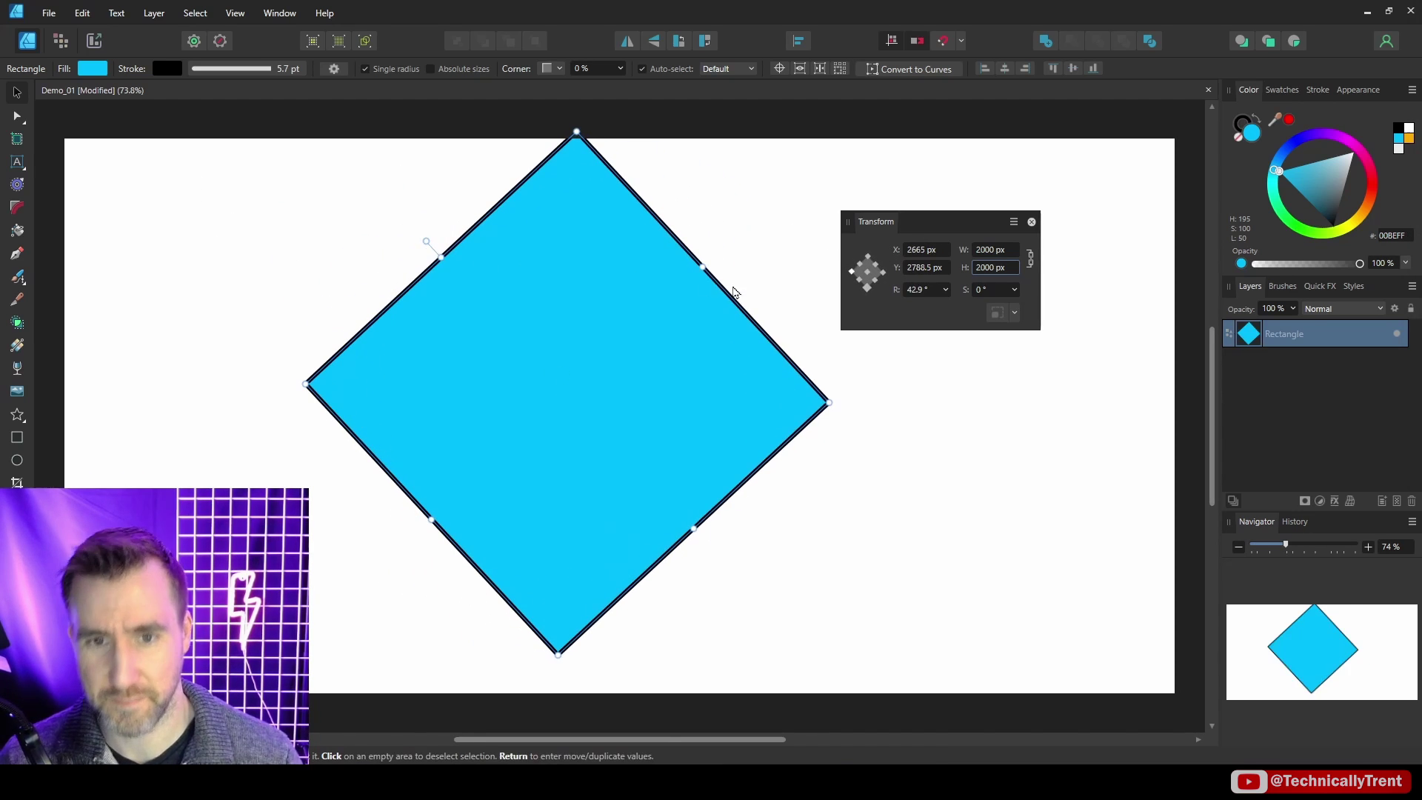
key("ctrl+z")
key("Delete")
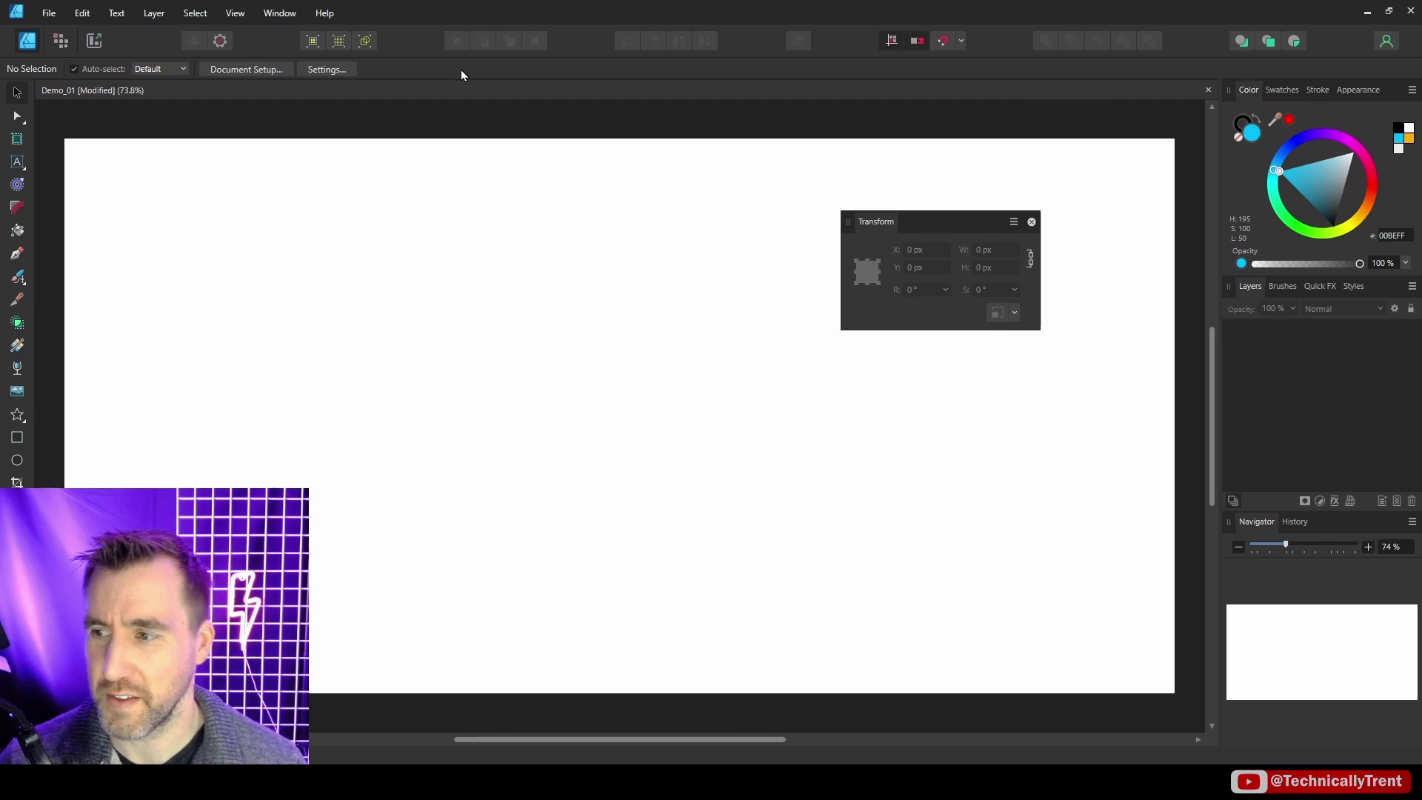
Start an irregular Pen path with a series of zigzag corner nodes
key("p")
left_click(398, 363)
left_click(492, 274)
left_click(567, 304)
left_click(533, 360)
left_click(651, 351)
left_click(684, 306)
left_click(643, 422)
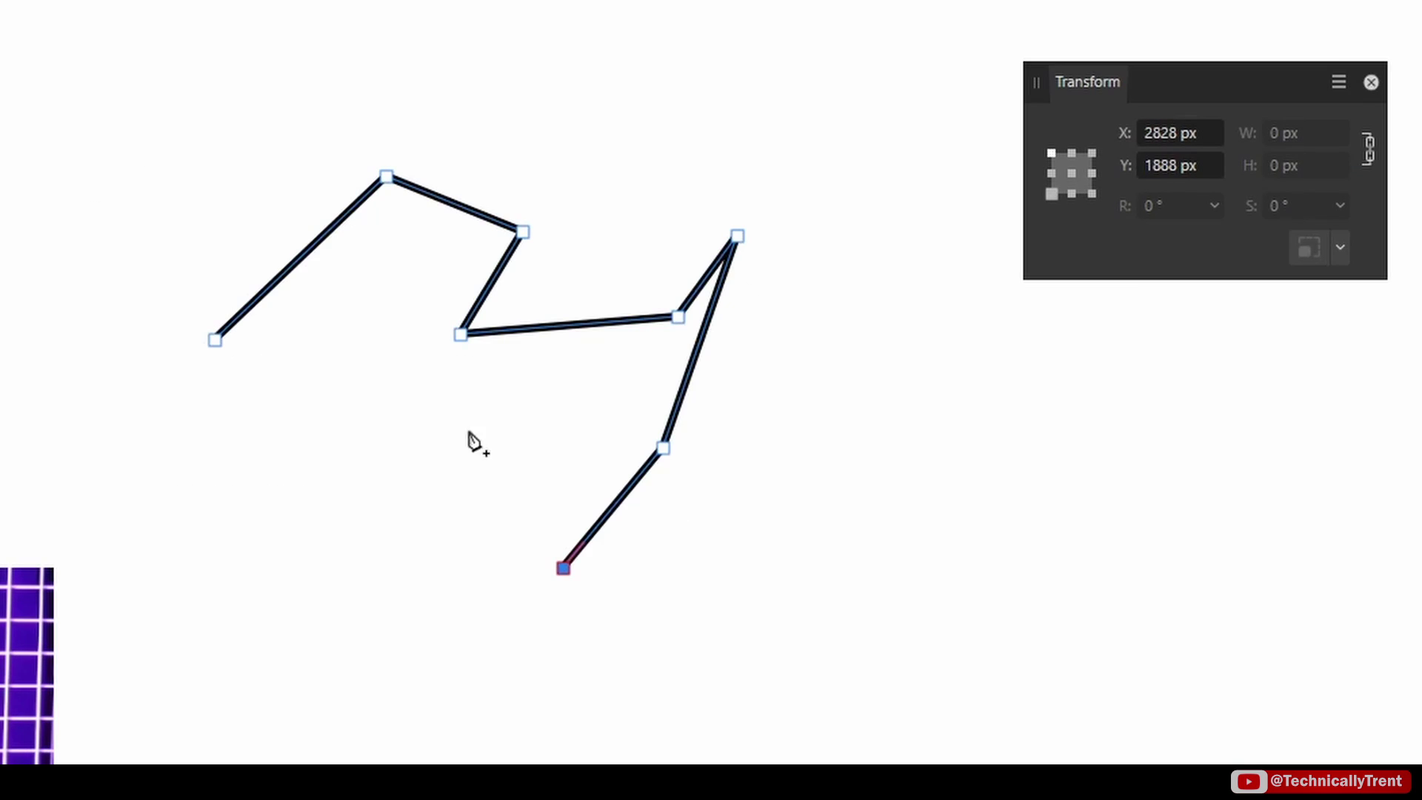
Add the remaining corners, close the green shape on its start node, and tilt it slightly
left_click(464, 424)
left_click(369, 347)
left_click(250, 539)
left_click(257, 425)
left_click(56, 362)
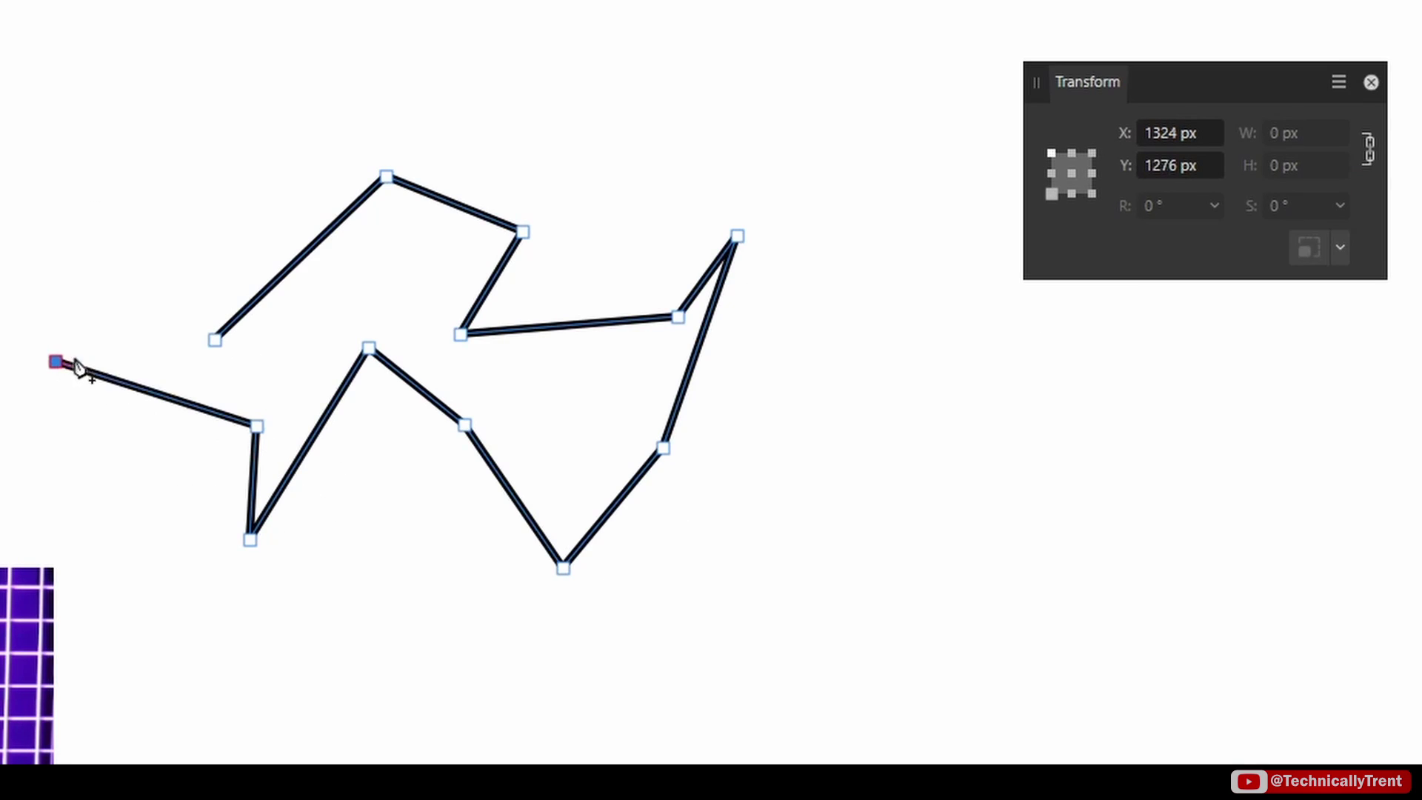
left_click(215, 341)
key("v")
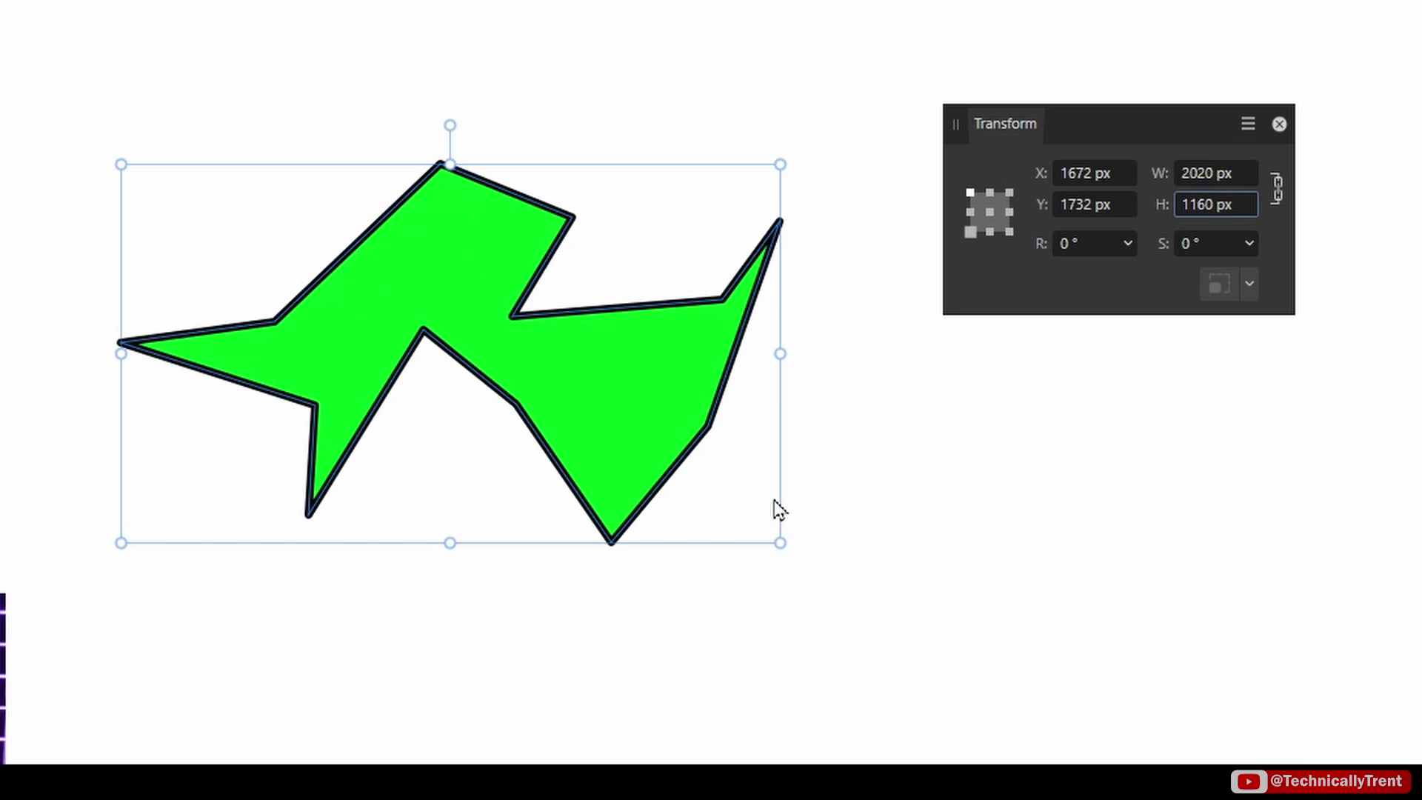
left_click(1010, 233)
left_click_drag(1037, 252, 888, 400)
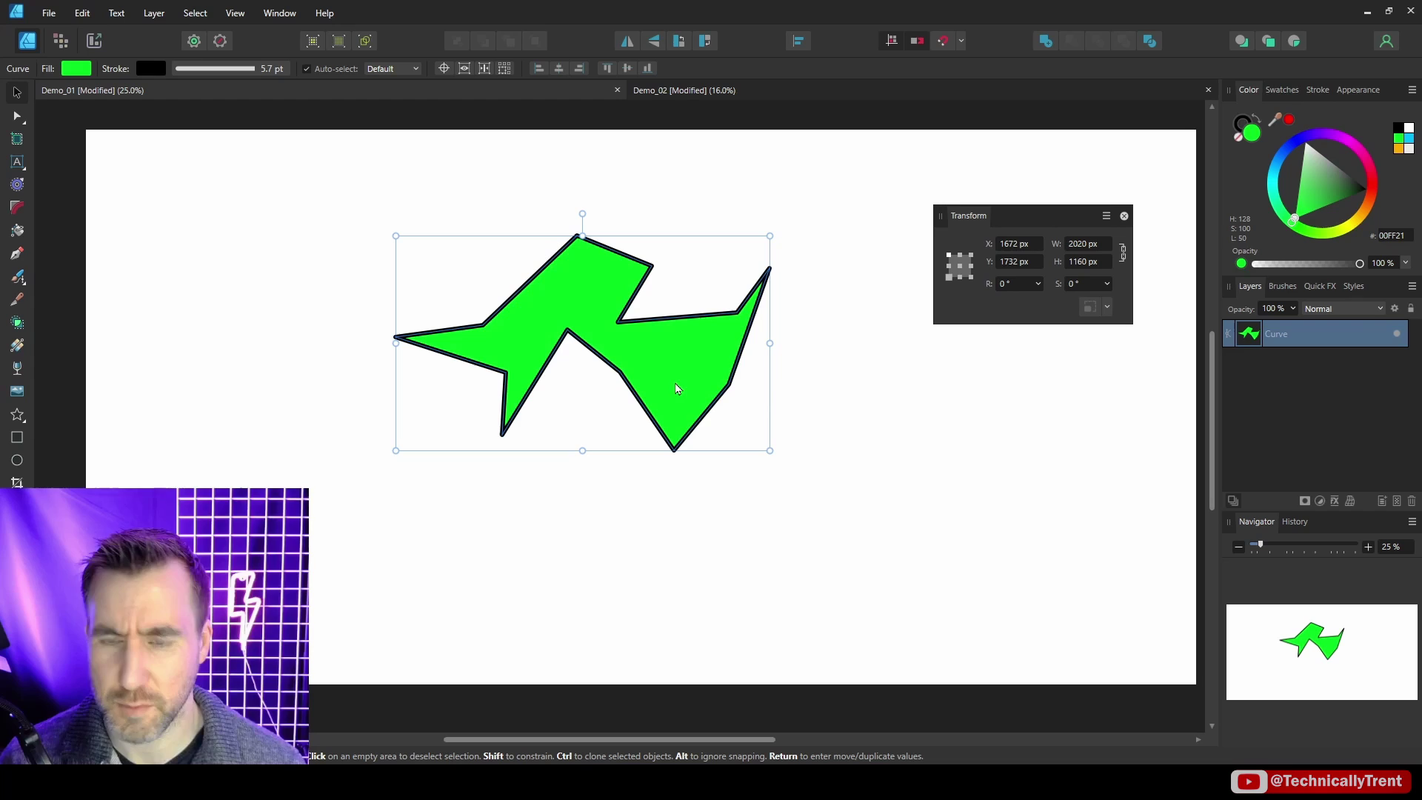
Replace the green shape with a yellow five-point star and nudge it up-right
key("Delete")
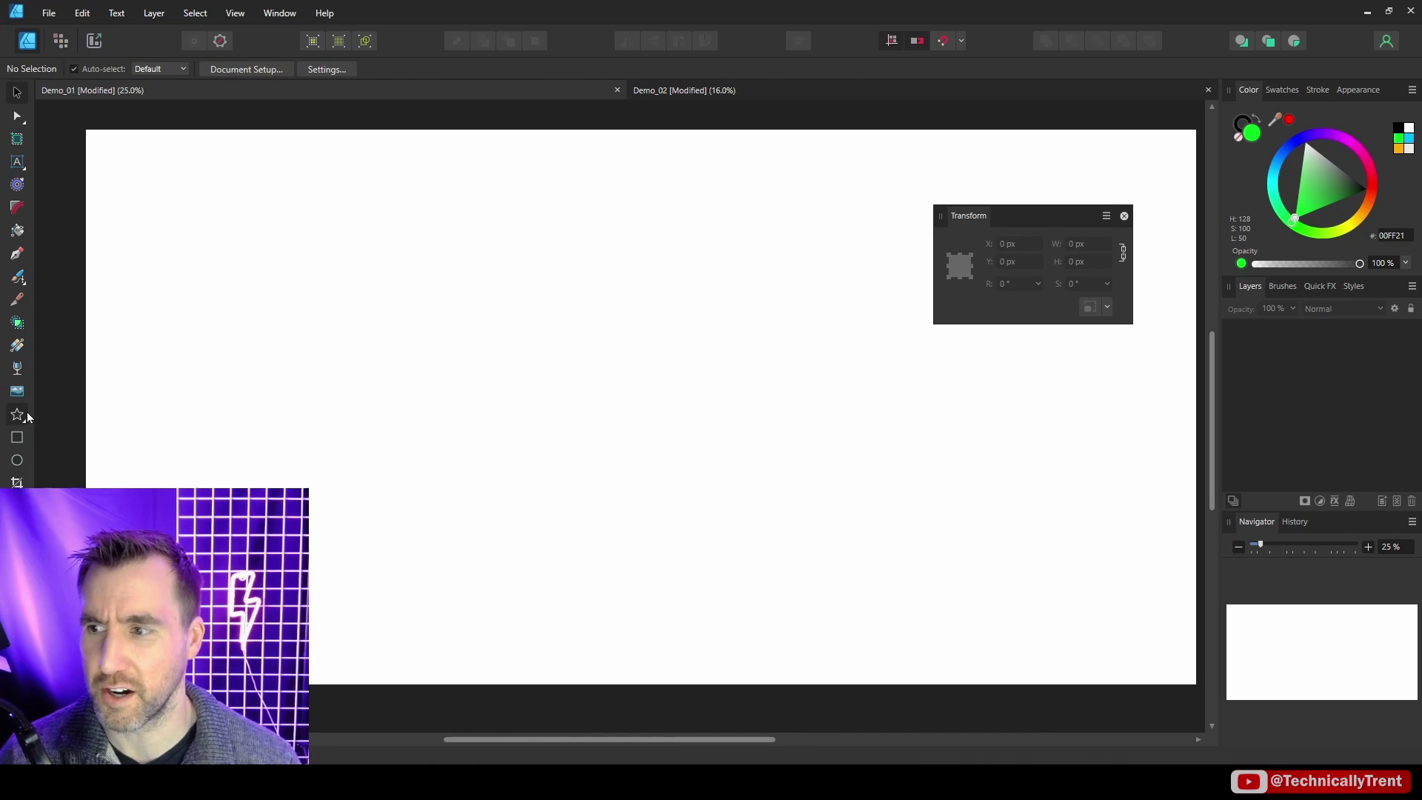
left_click(17, 414)
left_click_drag(577, 230, 818, 472)
left_click_drag(970, 215, 1262, 532)
key("v")
left_click_drag(785, 370, 817, 354)
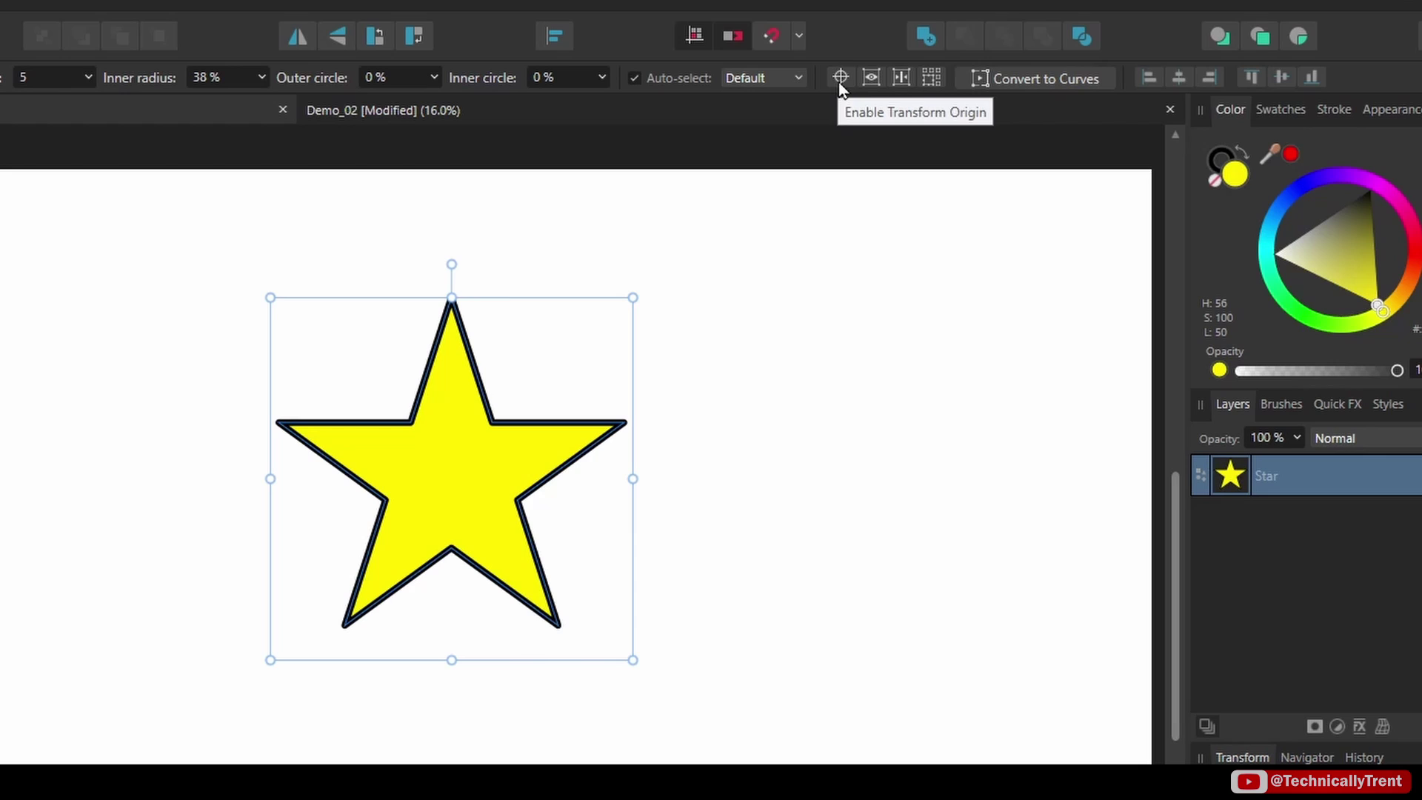
Enable Transform Origin, move the pivot right of the star, and swing the star around it twice
left_click(839, 82)
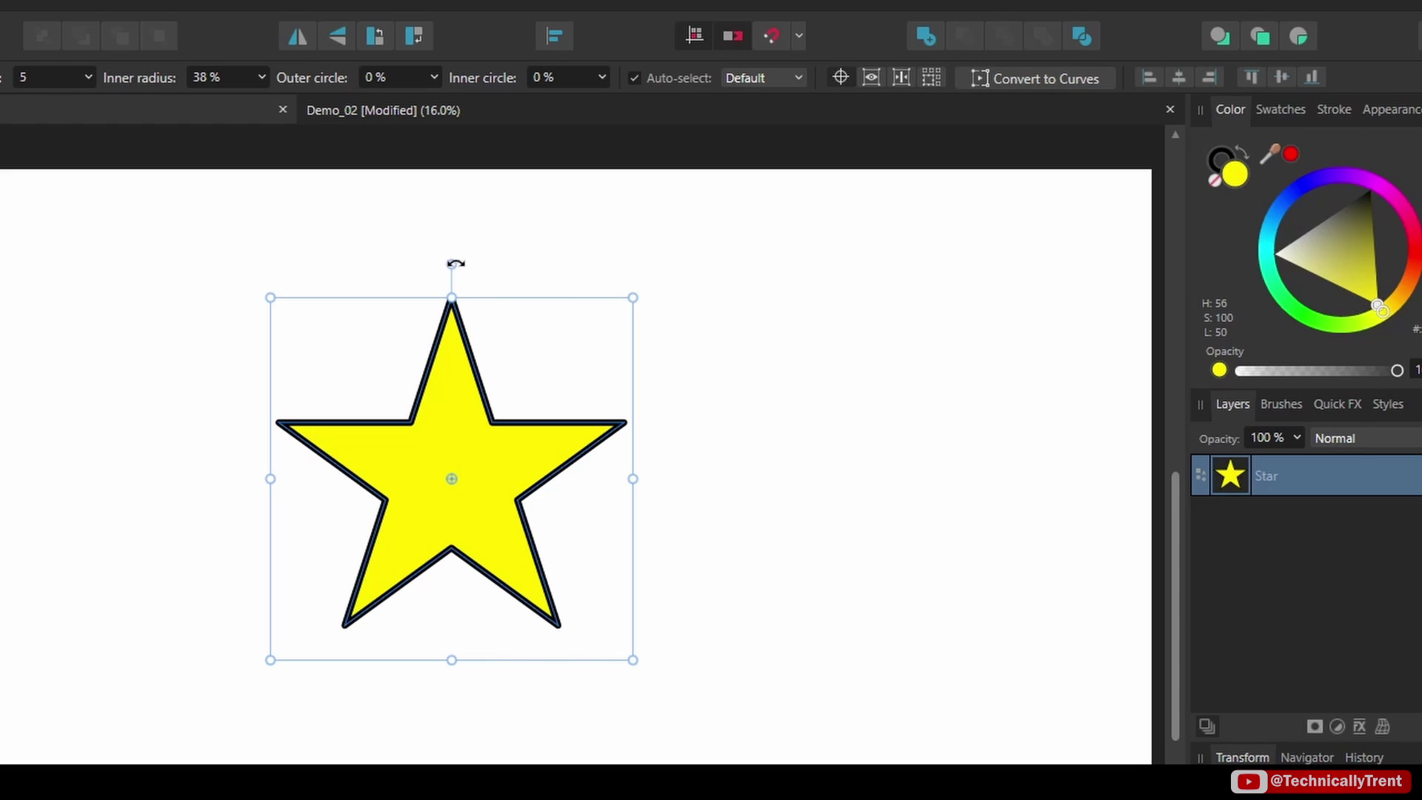
left_click_drag(455, 263, 429, 312)
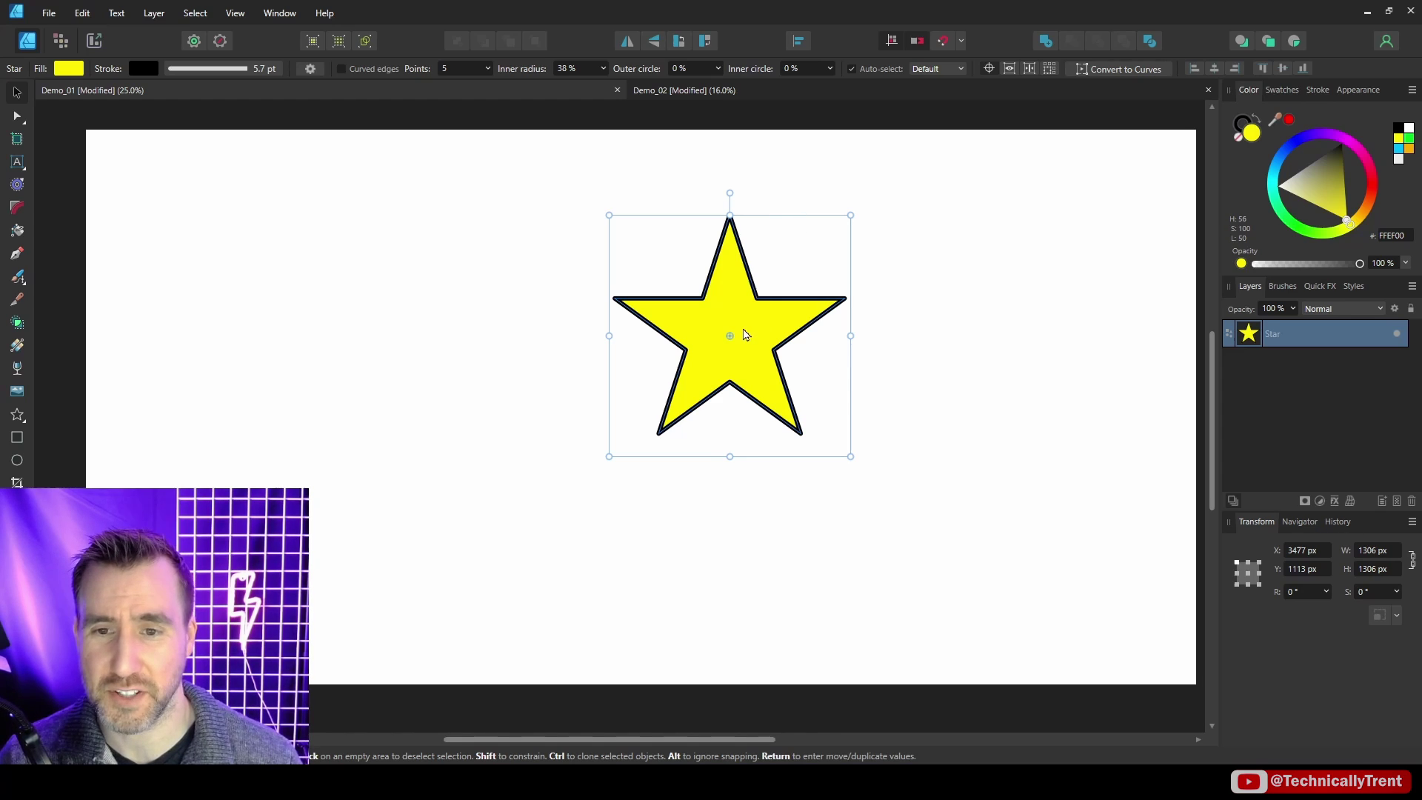
left_click_drag(729, 335, 932, 337)
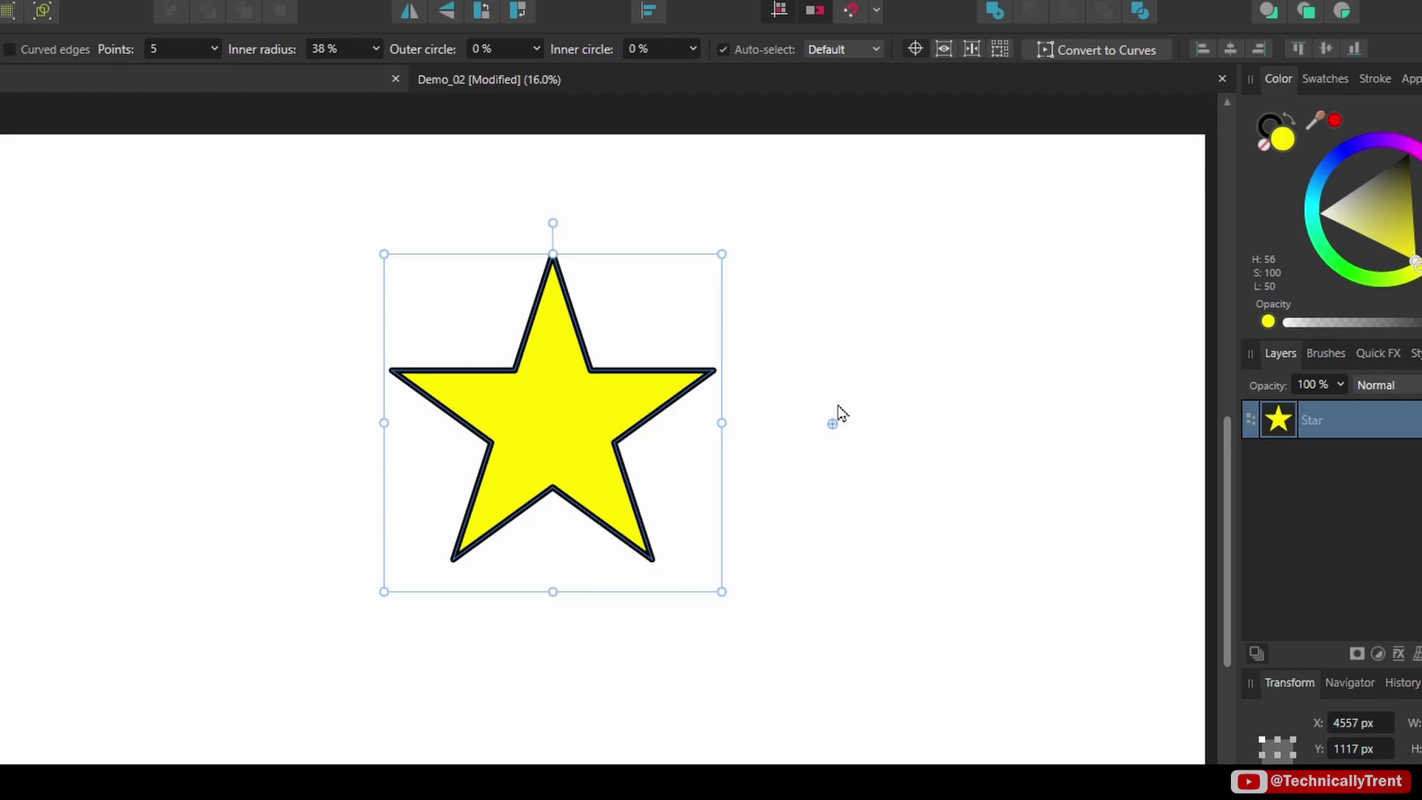
left_click_drag(552, 222, 655, 303)
left_click_drag(553, 223, 729, 348)
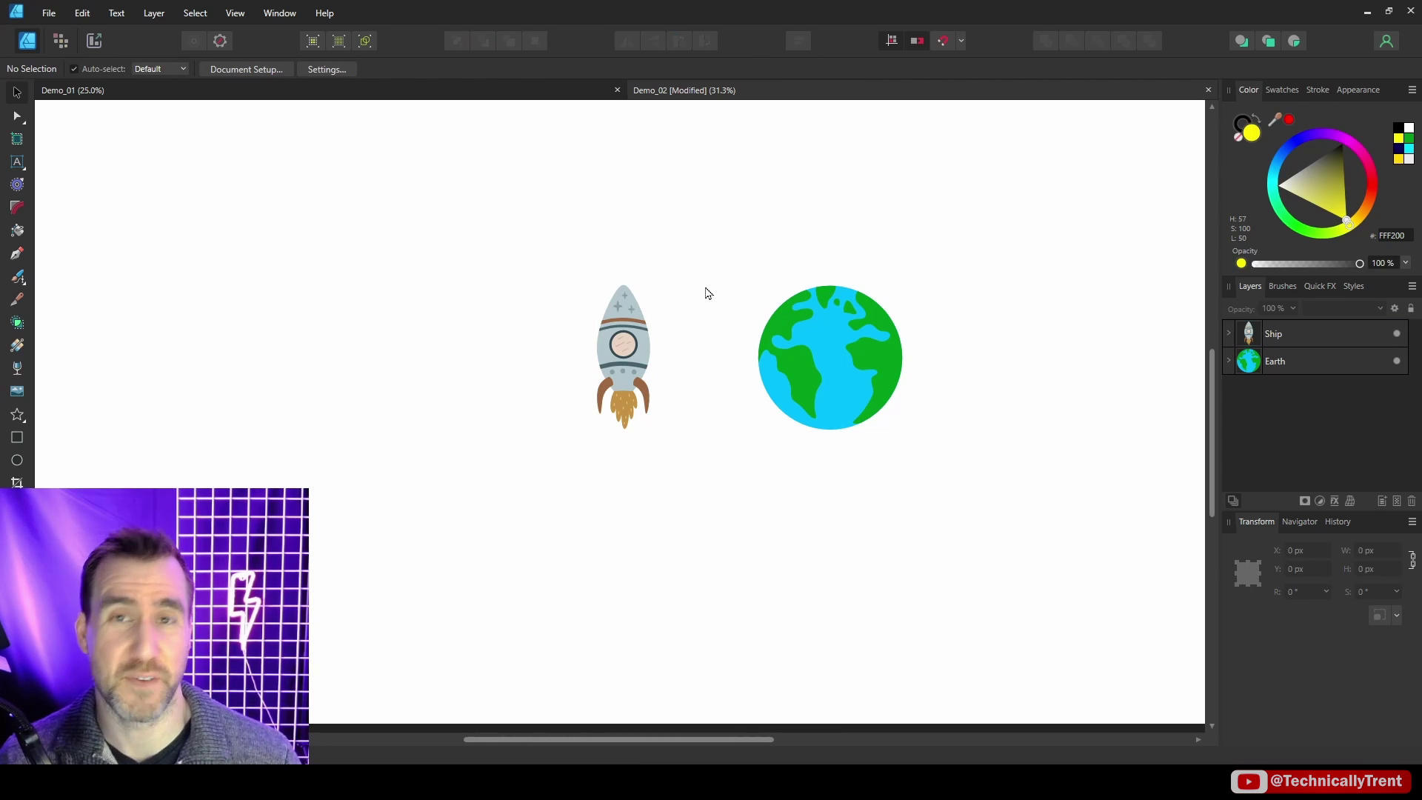
Select the Ship group and swing it around a pivot at the Earth's centre
left_click(641, 337)
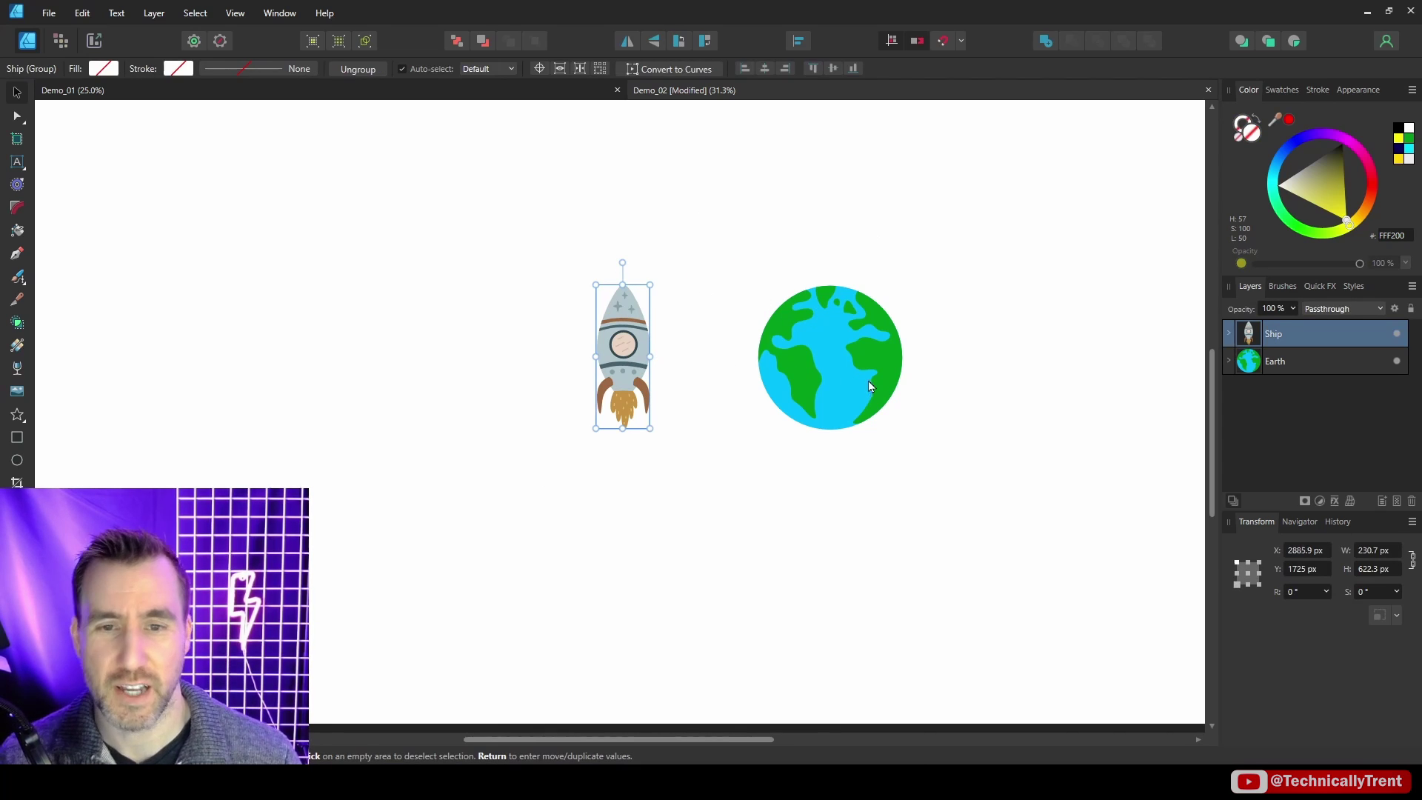
left_click(880, 351)
key("ctrl+z")
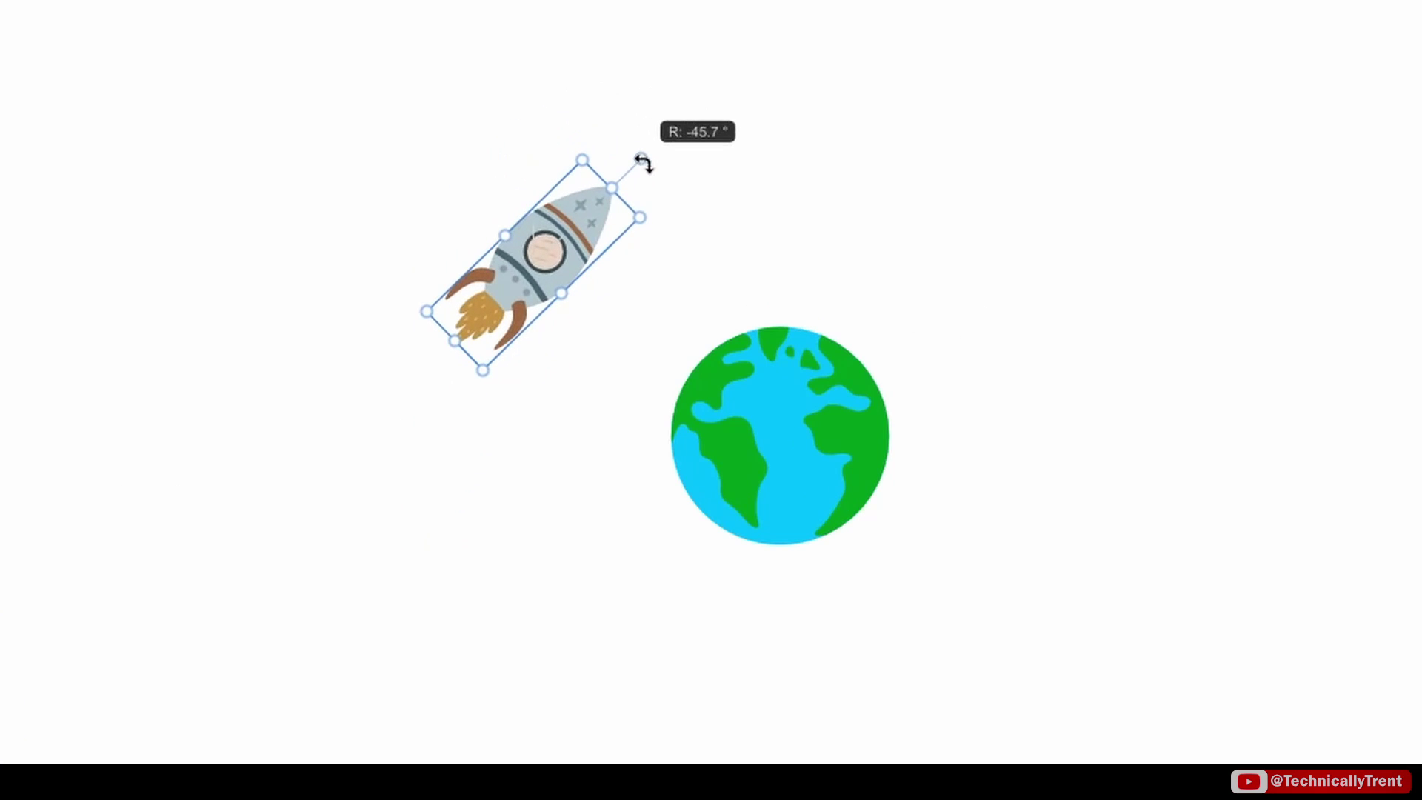
left_click_drag(603, 248, 695, 192)
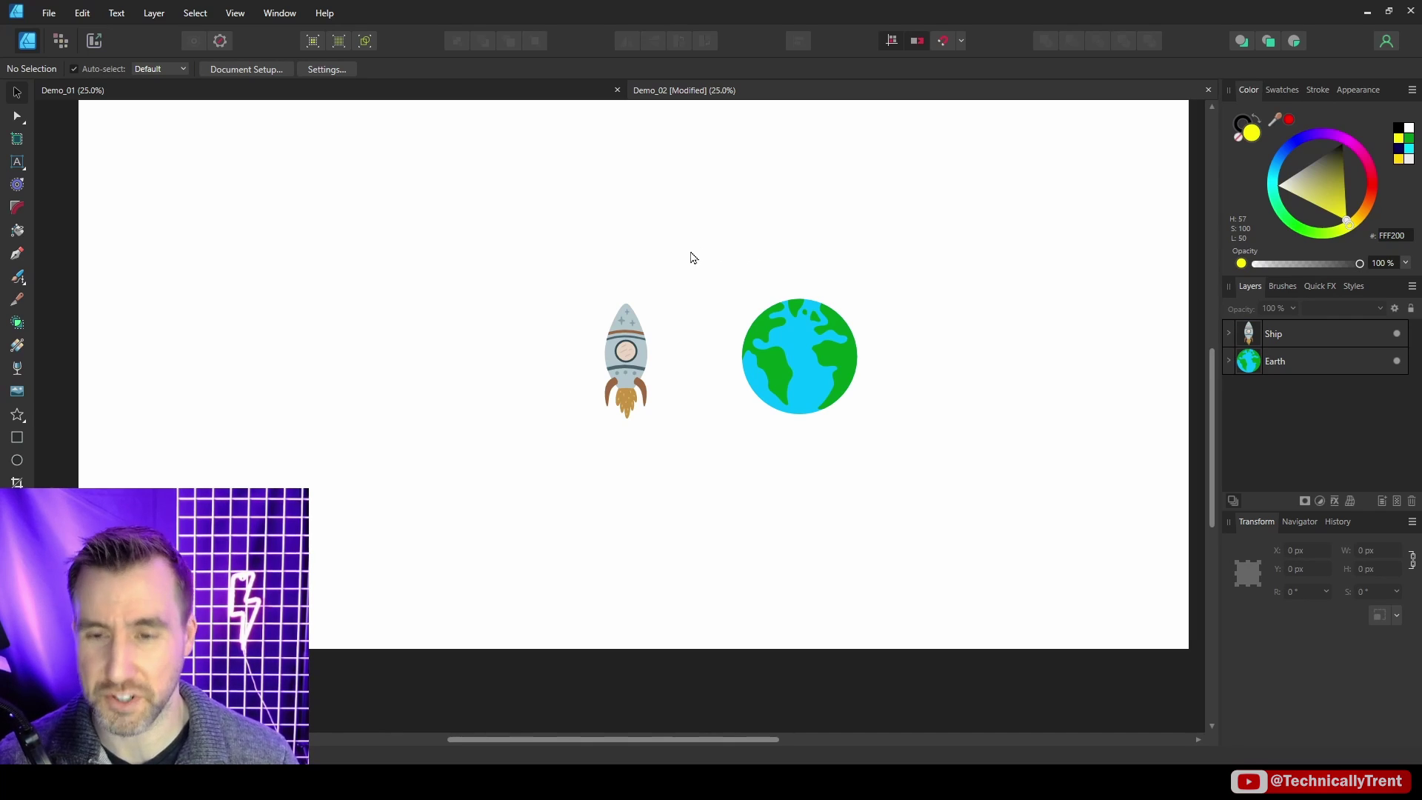
left_click(625, 355)
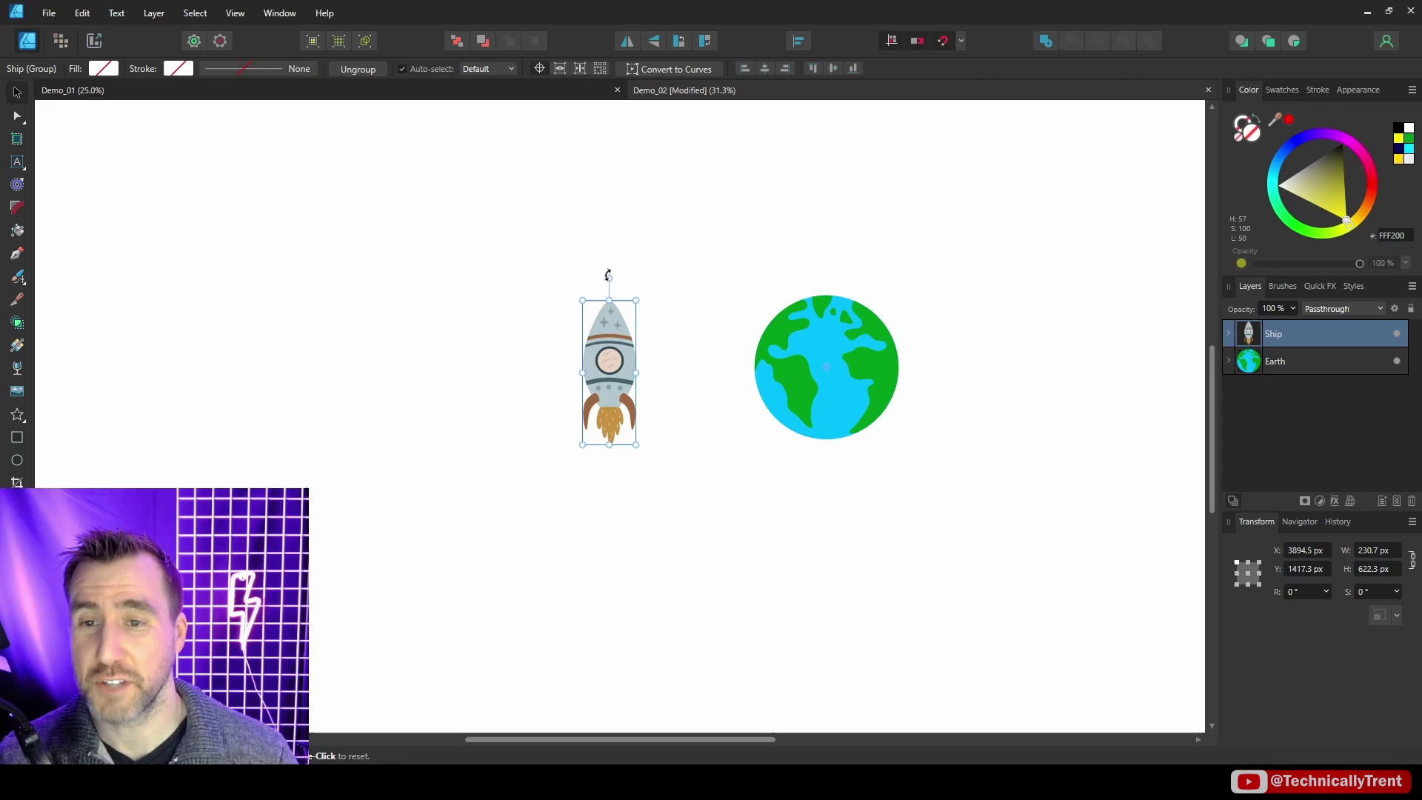
left_click_drag(607, 275, 771, 197)
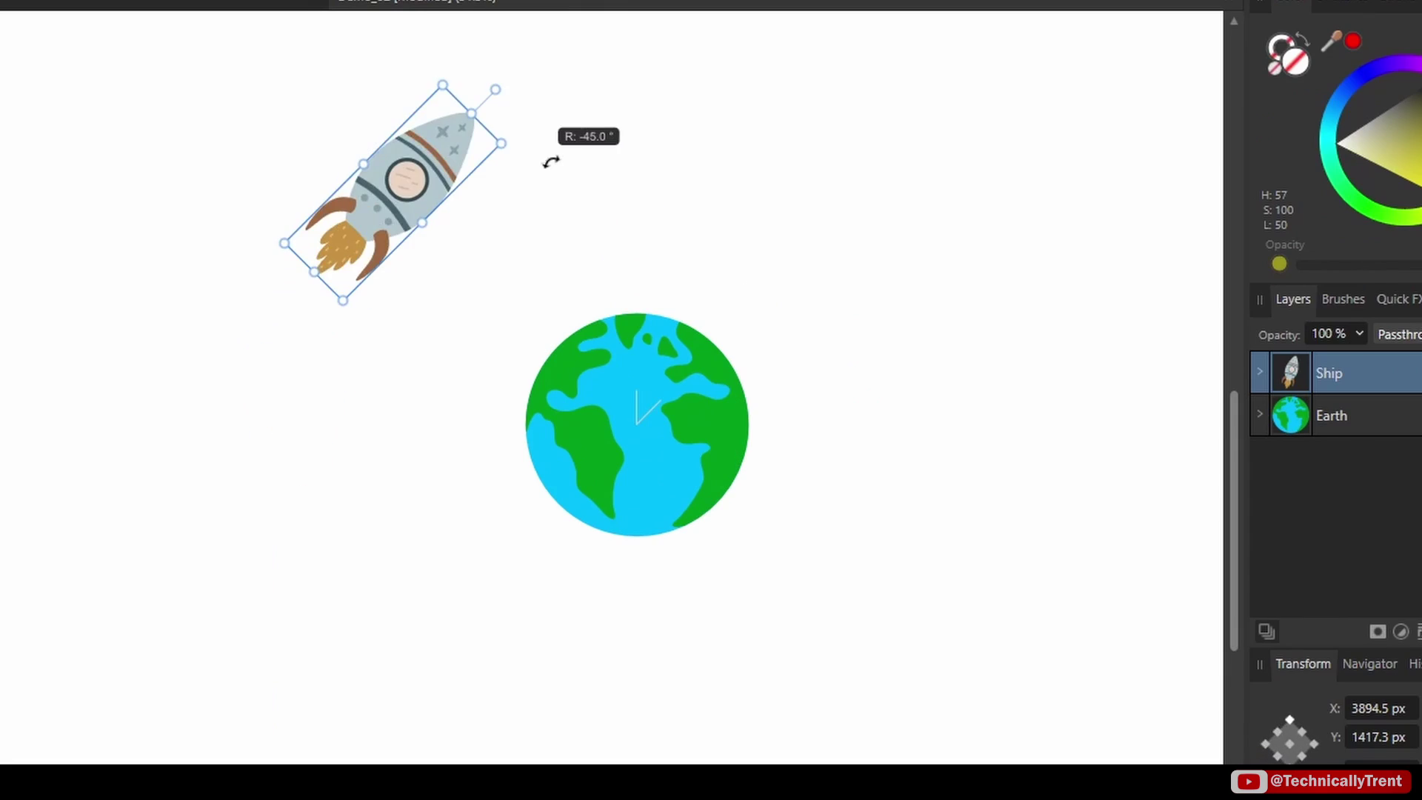
left_click_drag(551, 161, 955, 543)
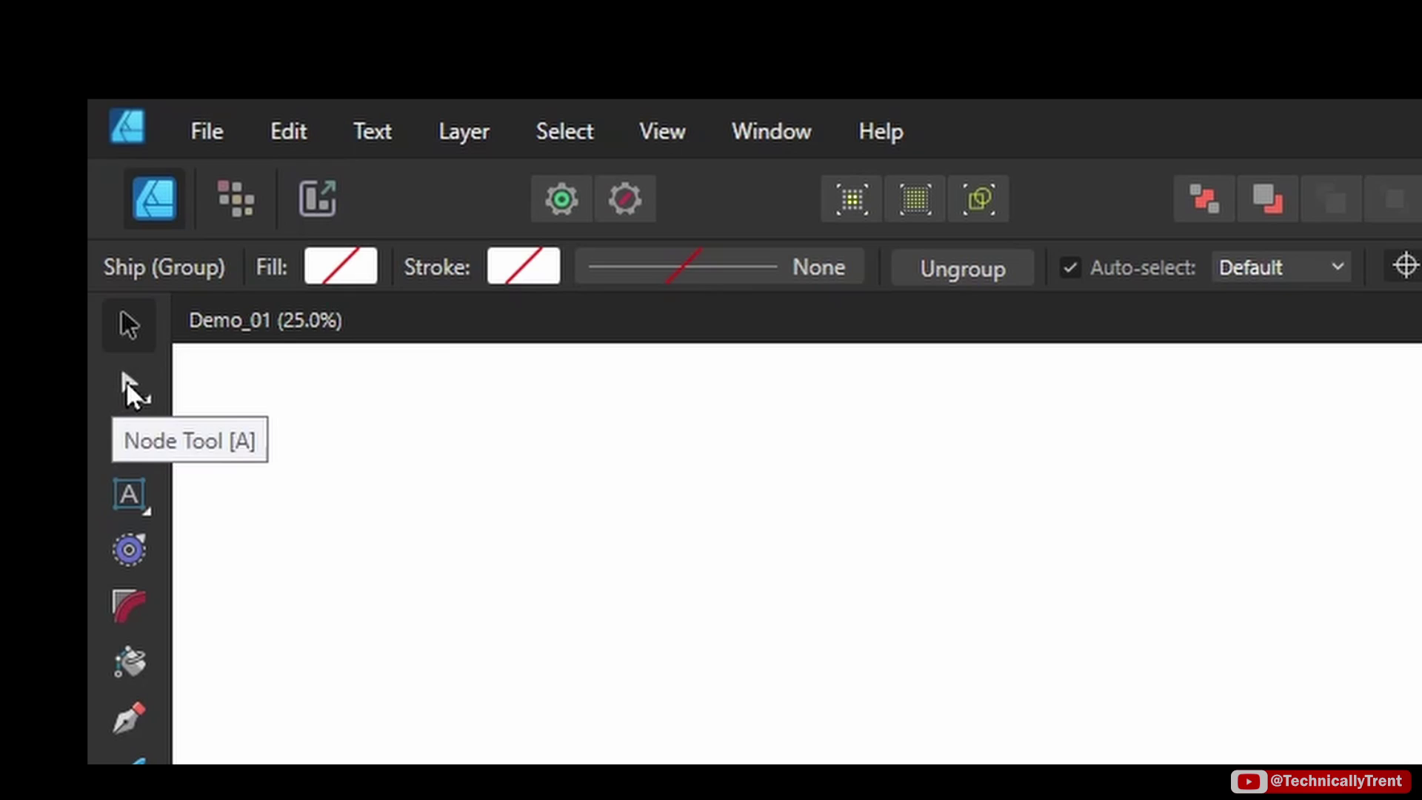
With the Point Transform Tool, orbit the rocket around the Earth while shrinking and tilting it
left_click(127, 382)
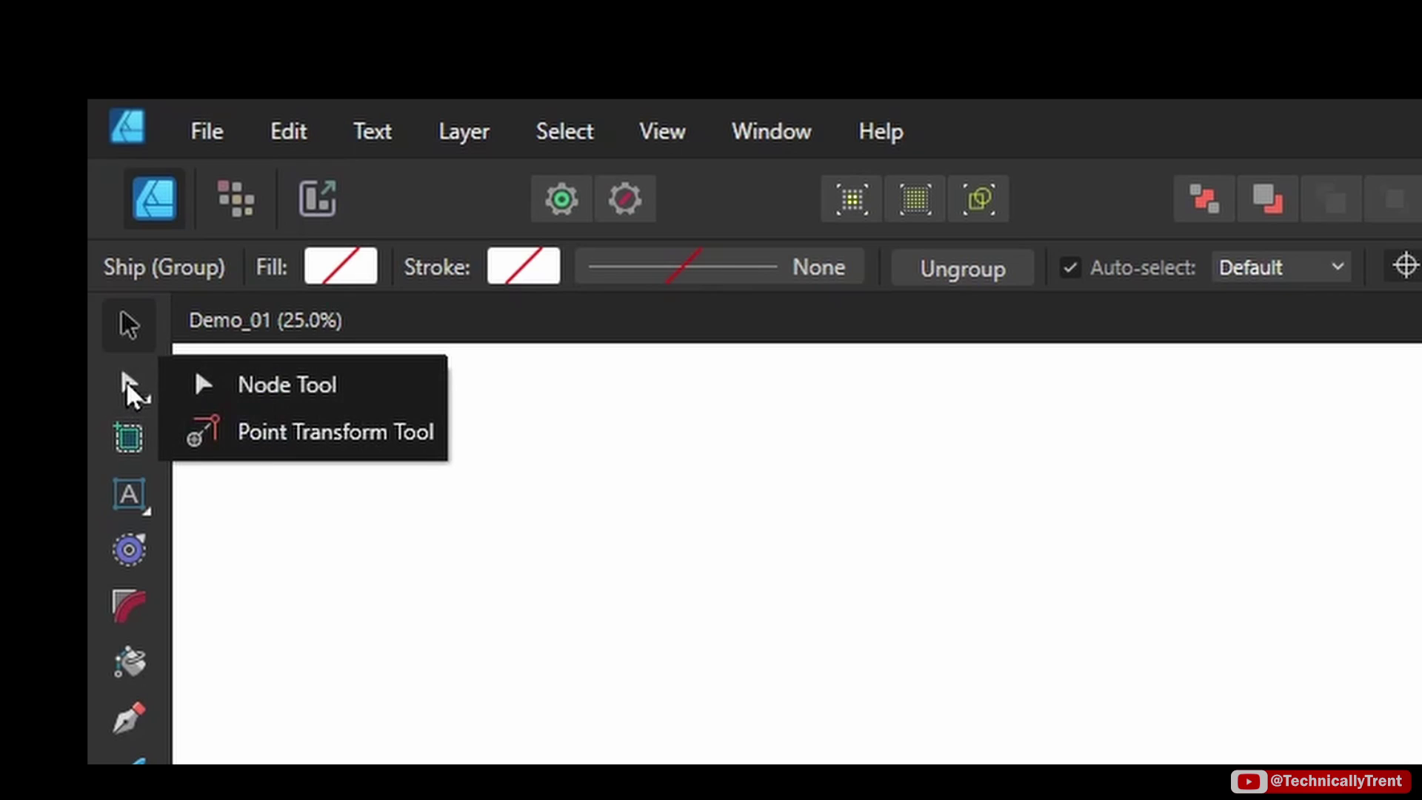
left_click(333, 435)
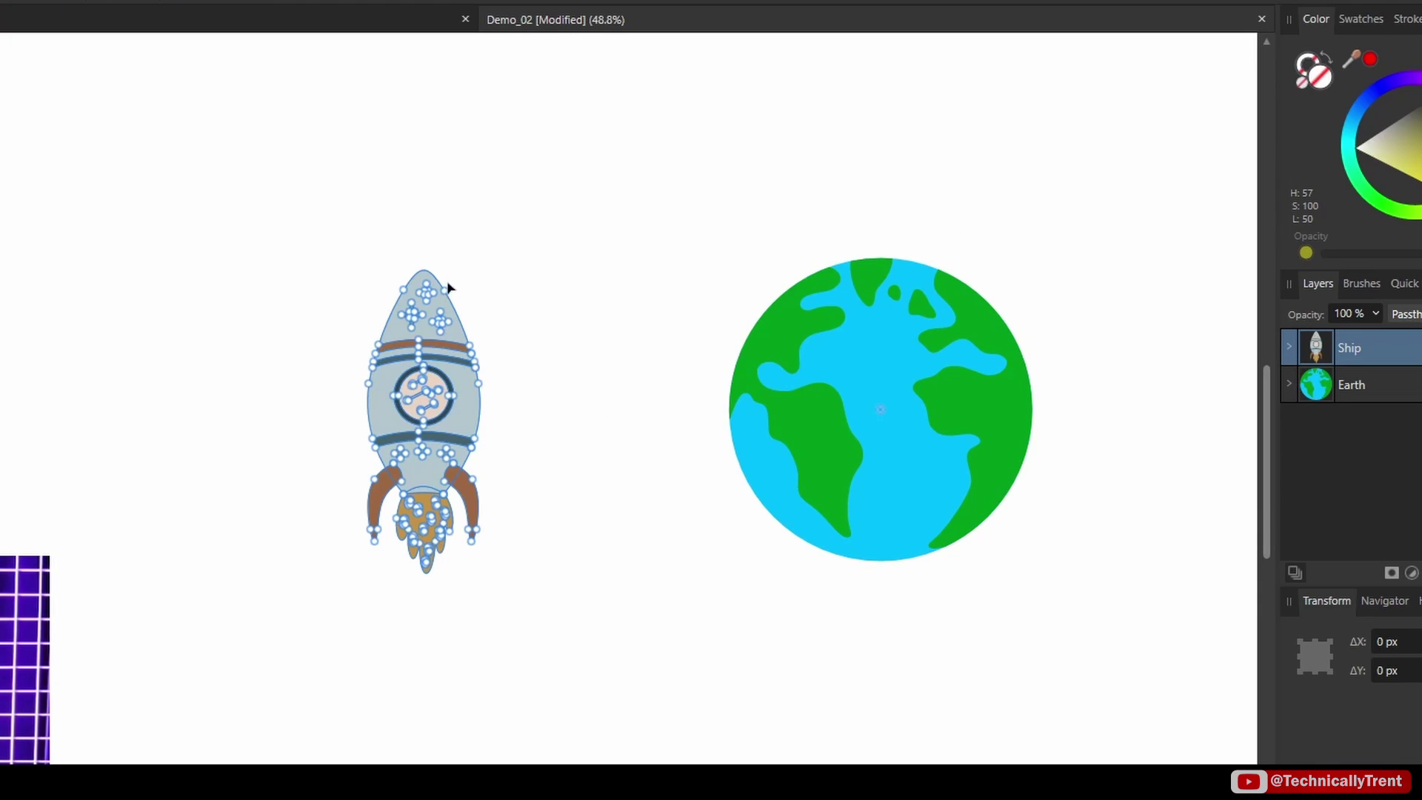
left_click_drag(447, 286, 364, 245)
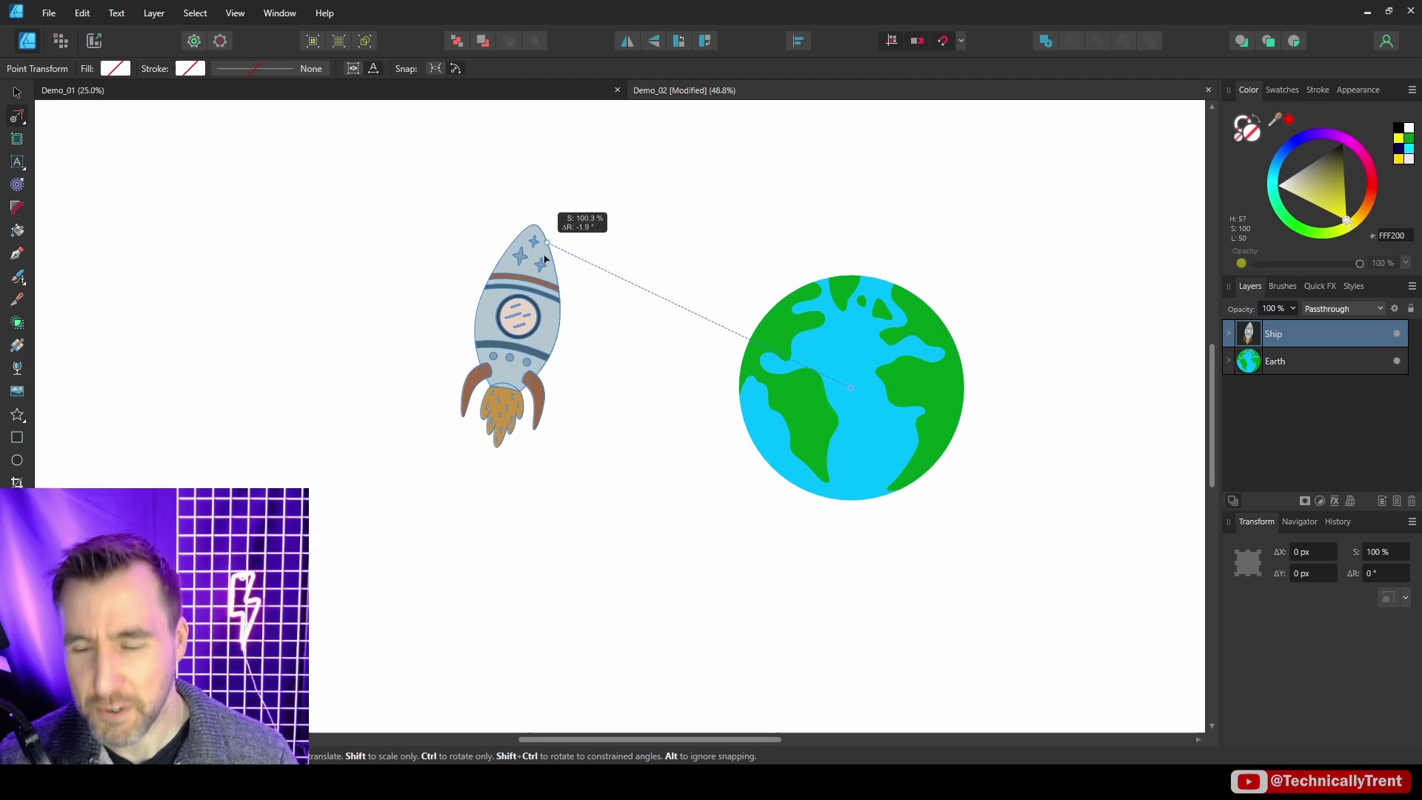
left_click_drag(545, 257, 579, 243)
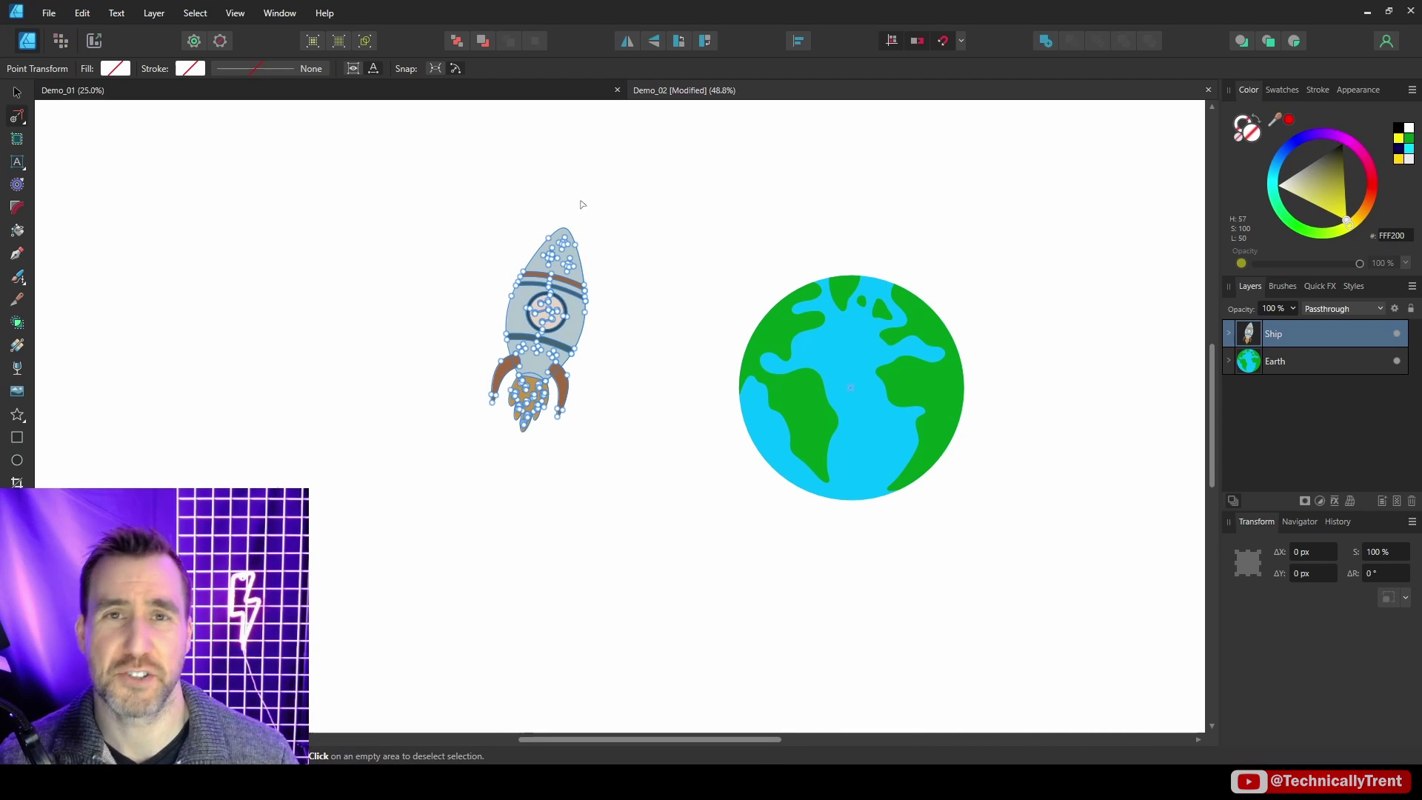
left_click(22, 123)
left_click(62, 119)
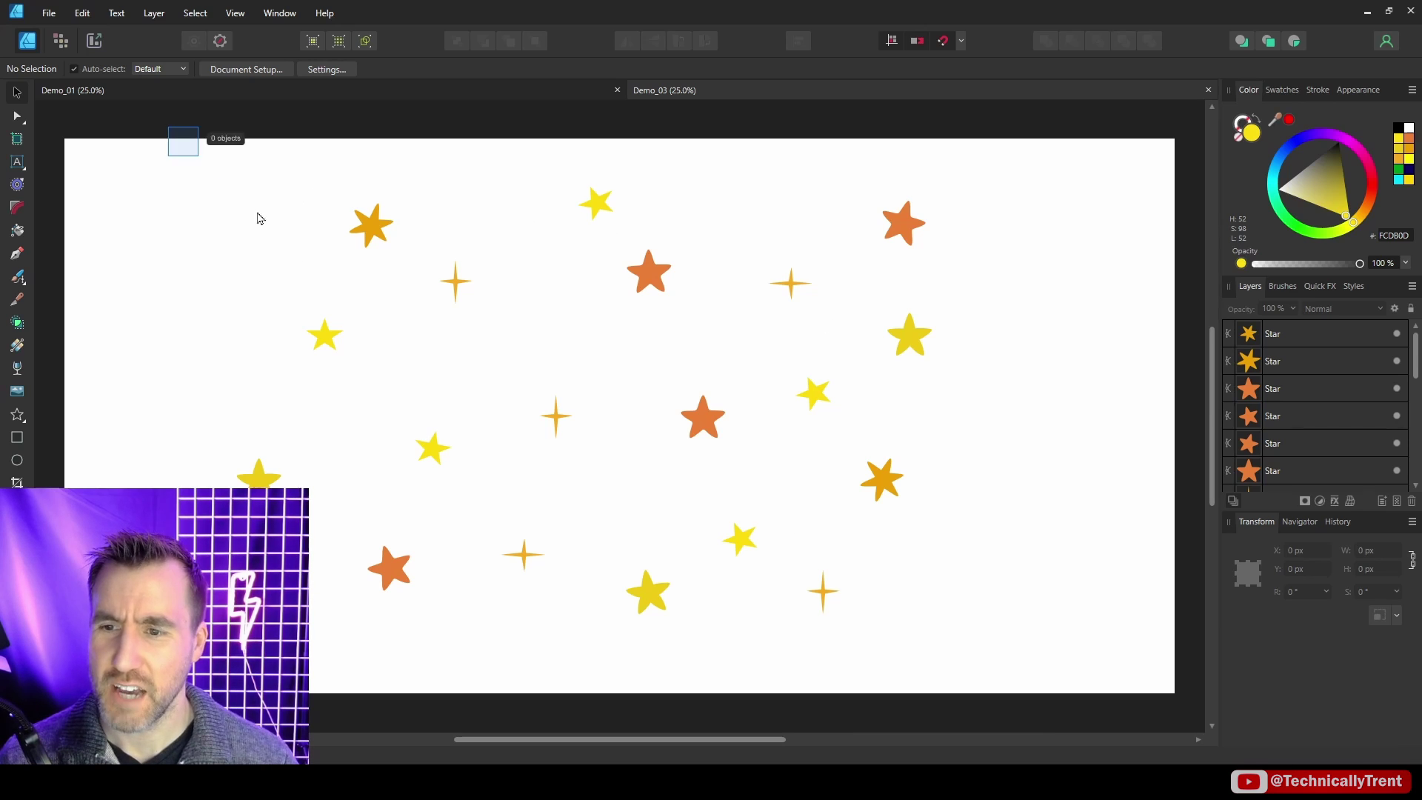
Select all the stars and shrink them together as a single block
left_click_drag(198, 155, 1056, 679)
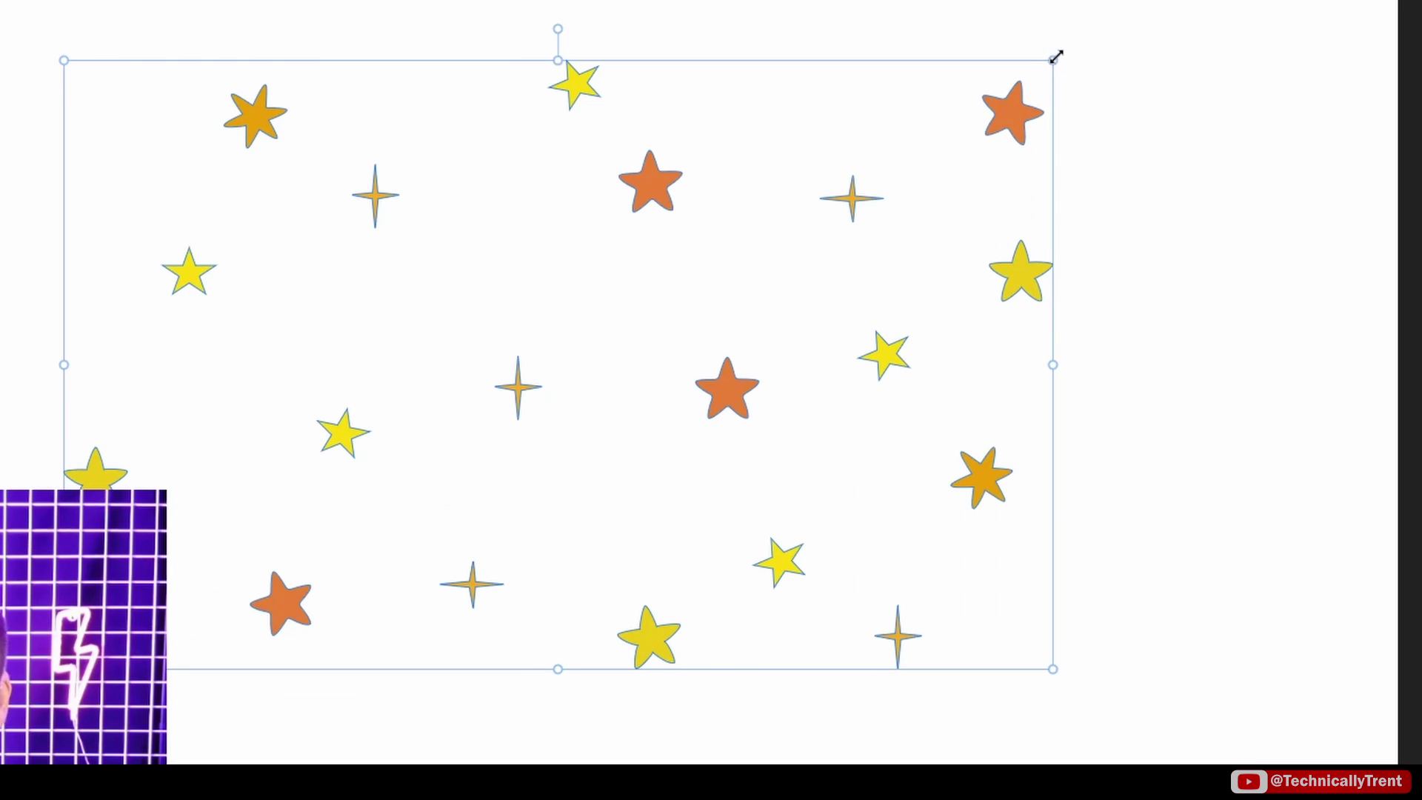
mouse_move(1056, 57)
left_mouse_down()
mouse_move(736, 174)
mouse_move(551, 189)
mouse_move(1063, 45)
left_mouse_up()
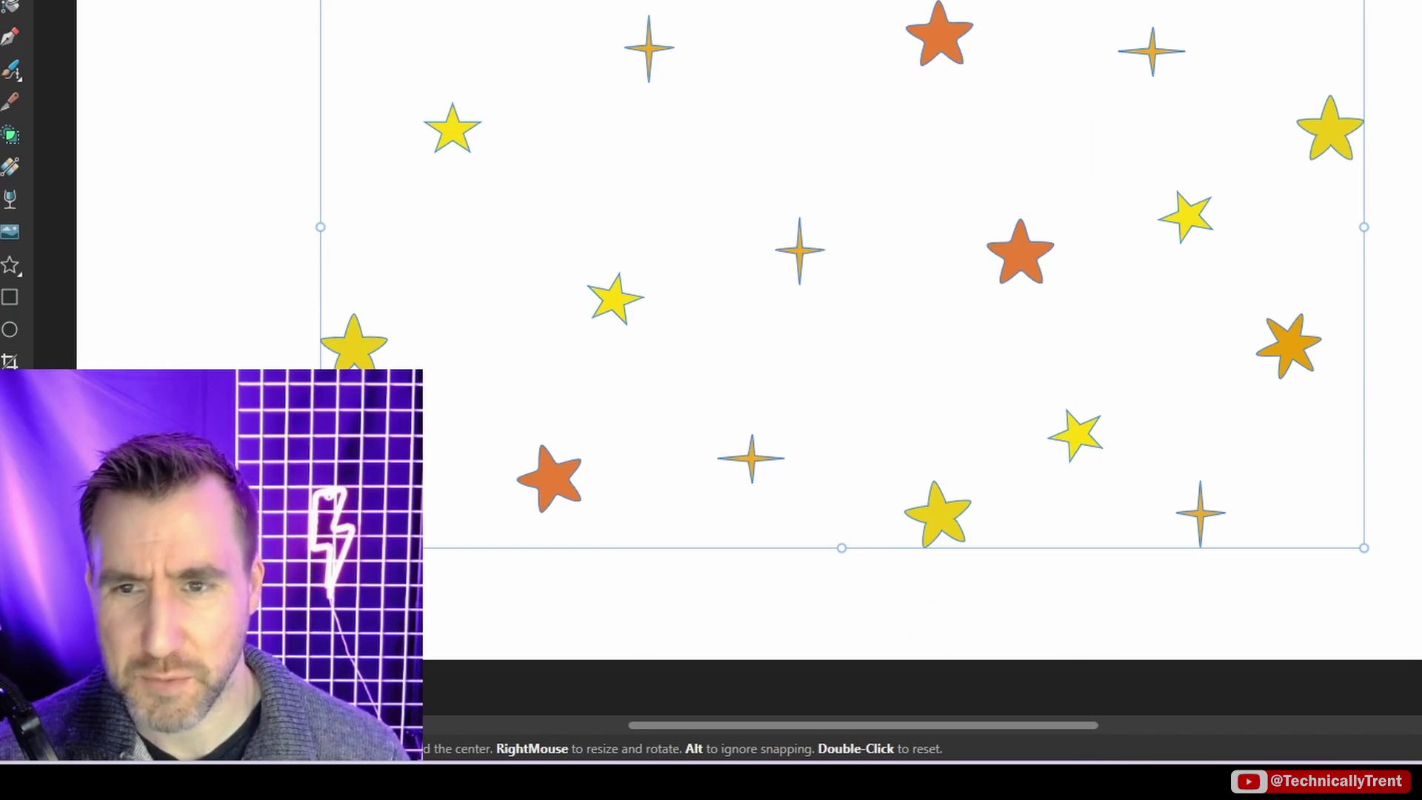
left_click_drag(1364, 0, 1176, 20)
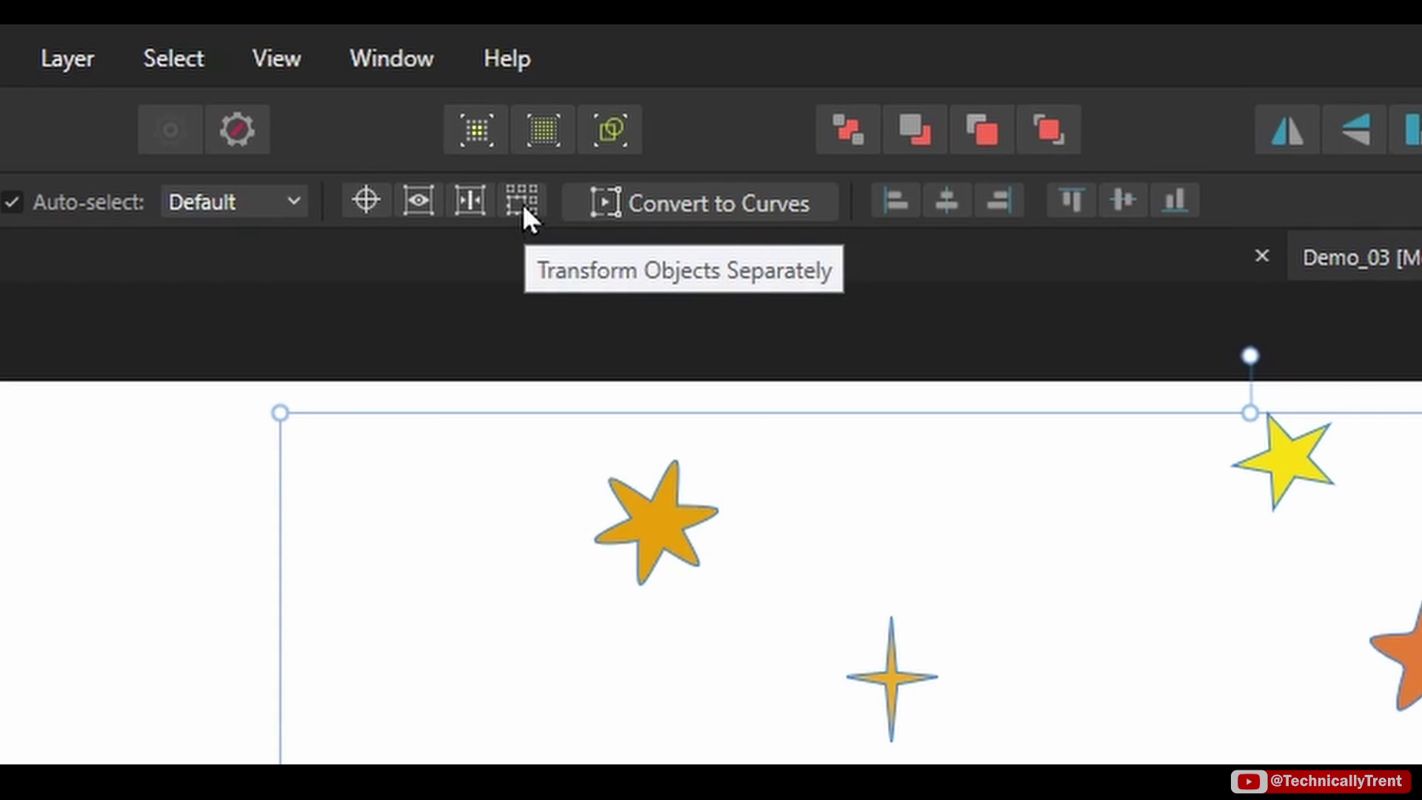
Enable Transform Objects Separately and shrink every star around its own centre
left_click(522, 202)
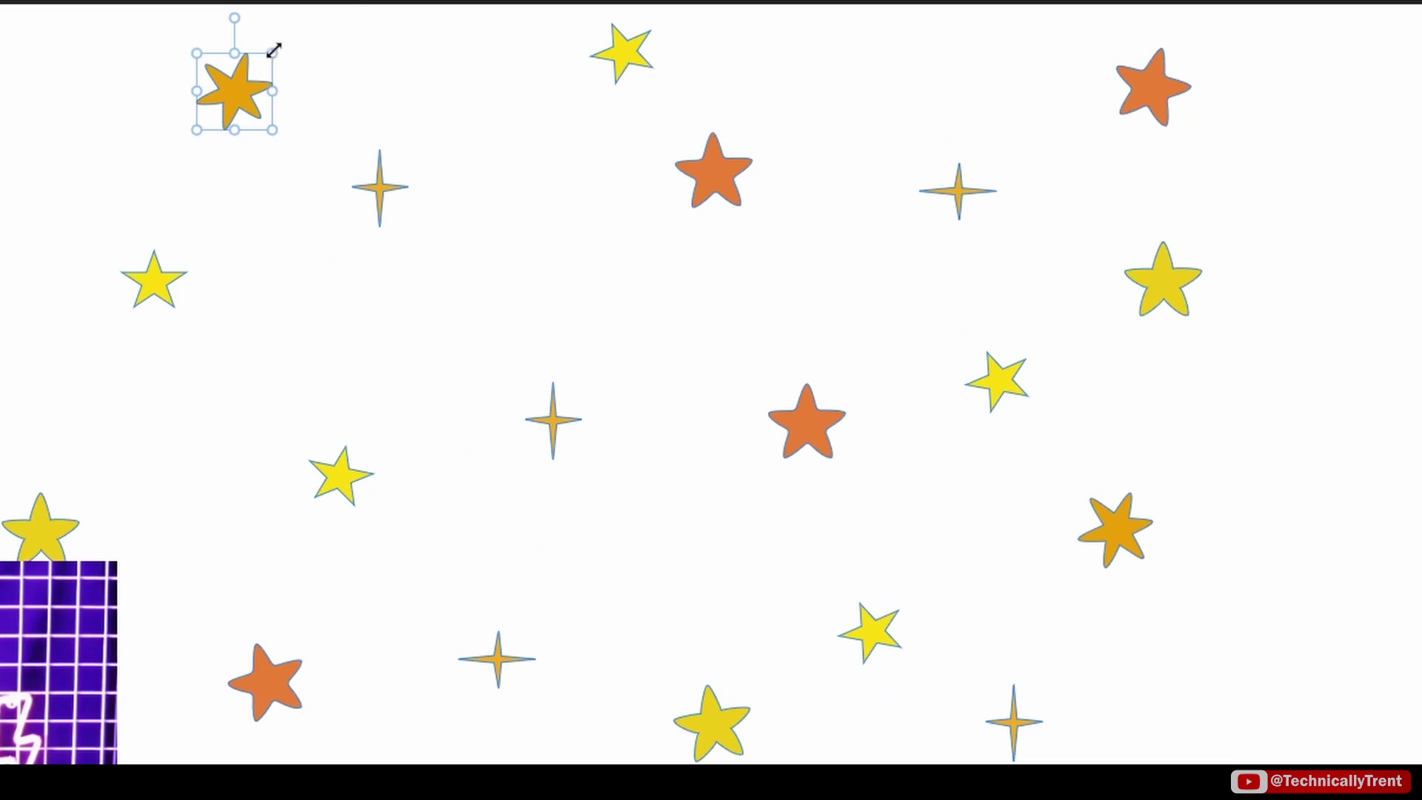
left_click_drag(407, 168, 398, 175)
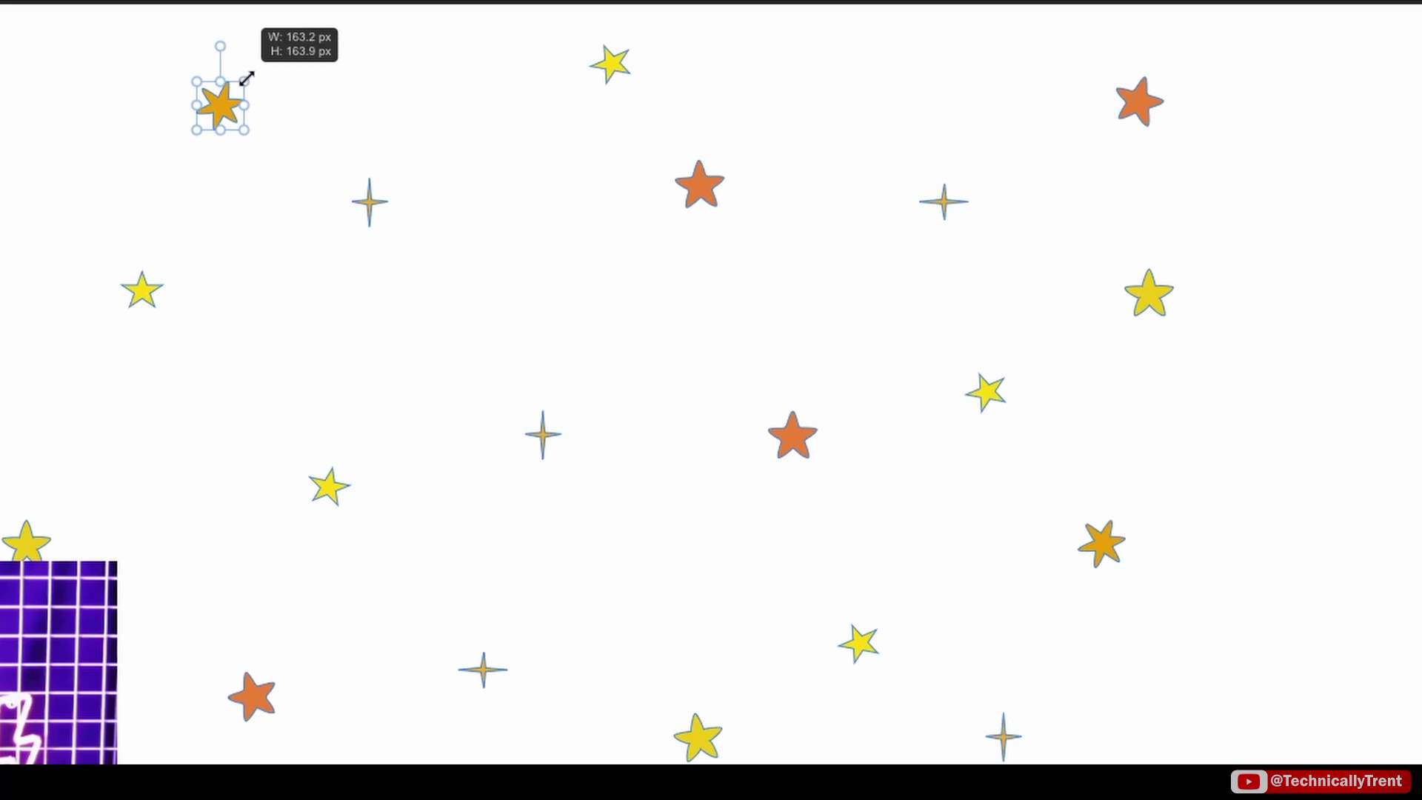
left_click_drag(247, 77, 318, 107)
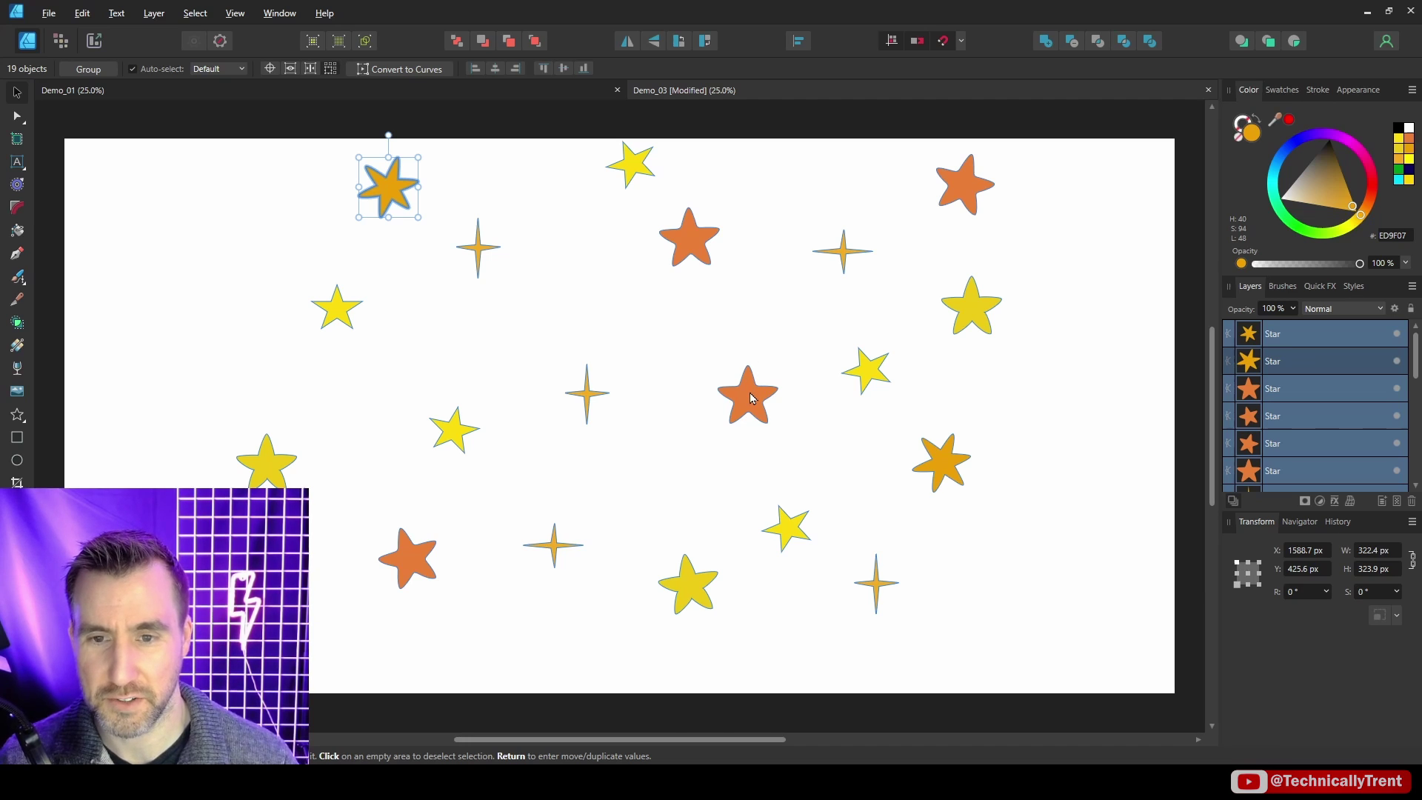
left_click(751, 399)
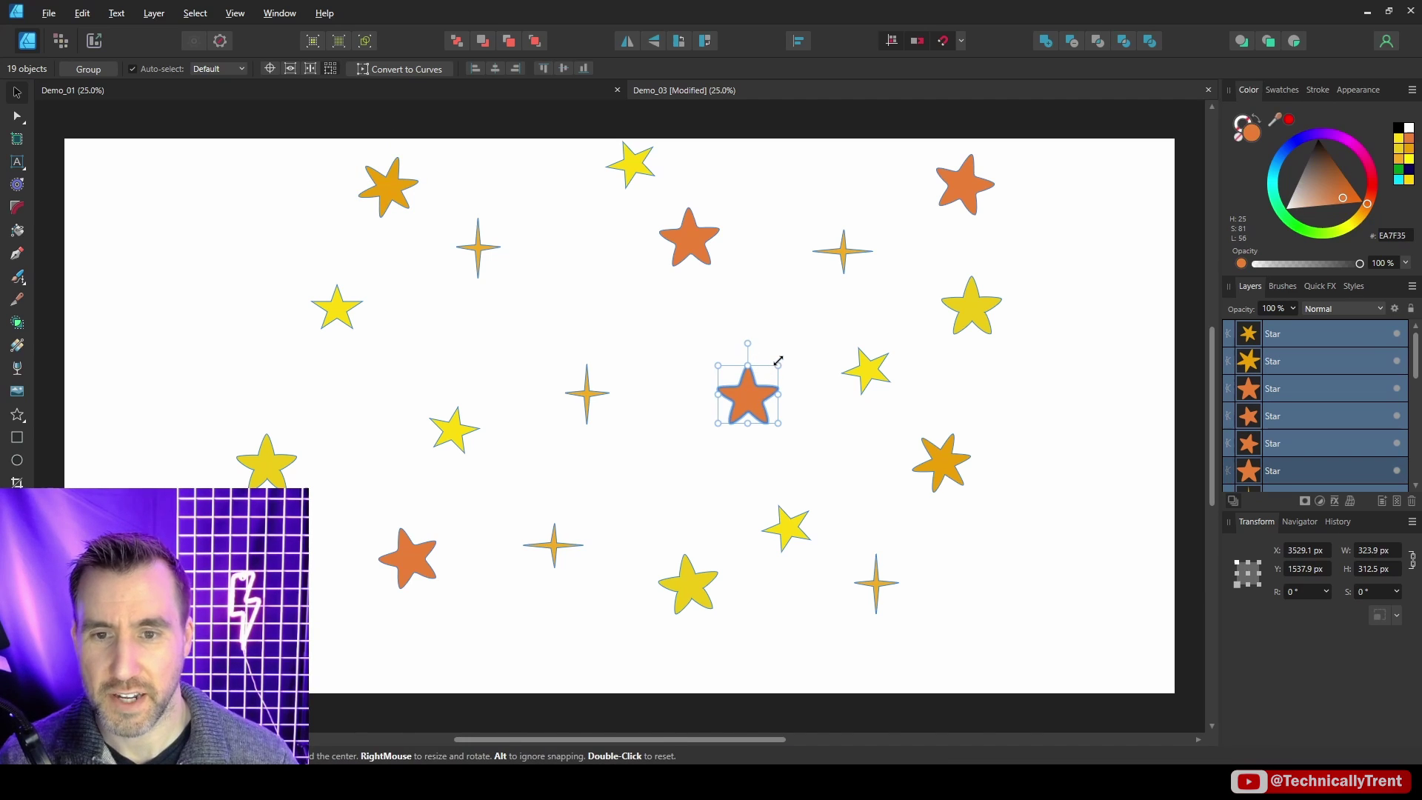
left_click_drag(778, 361, 759, 384)
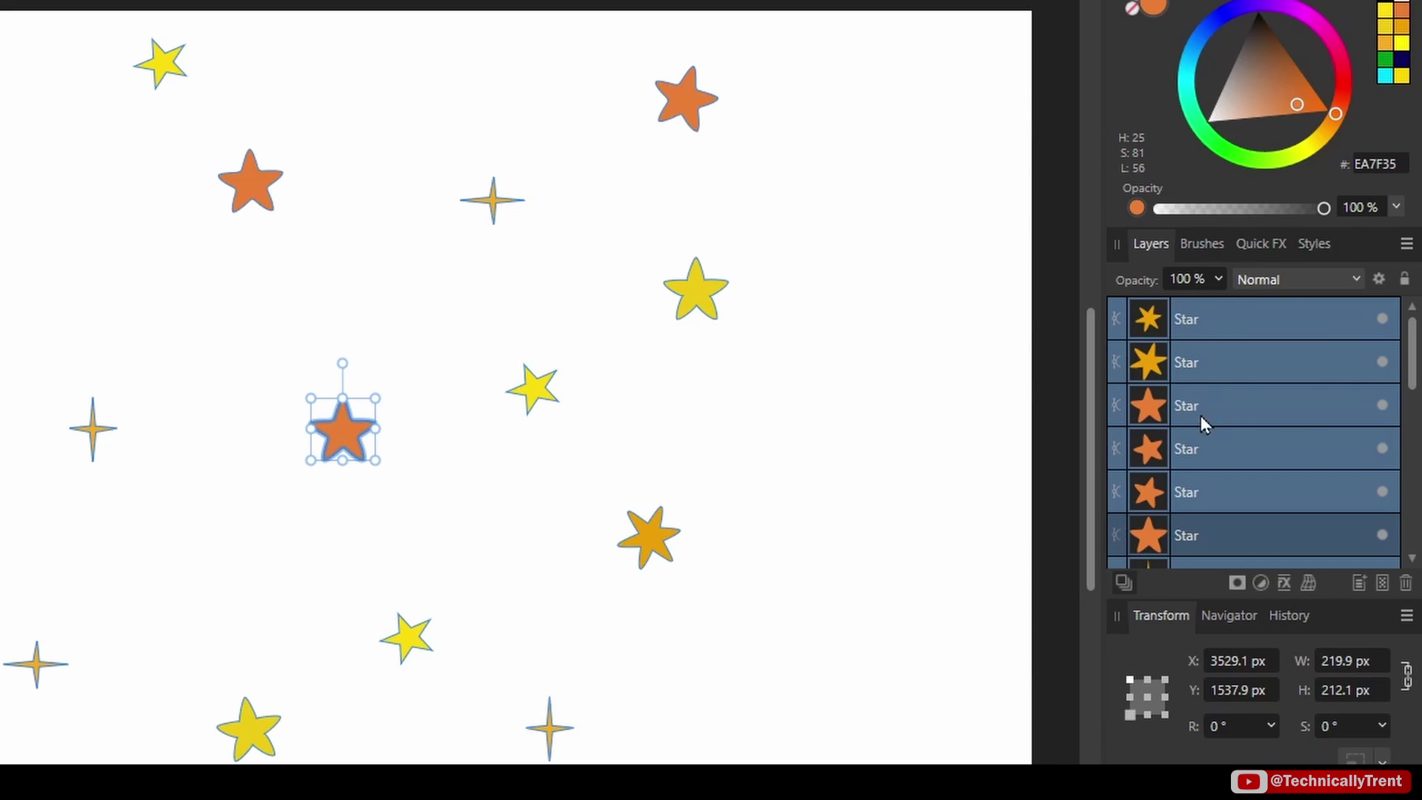
left_click(1177, 330)
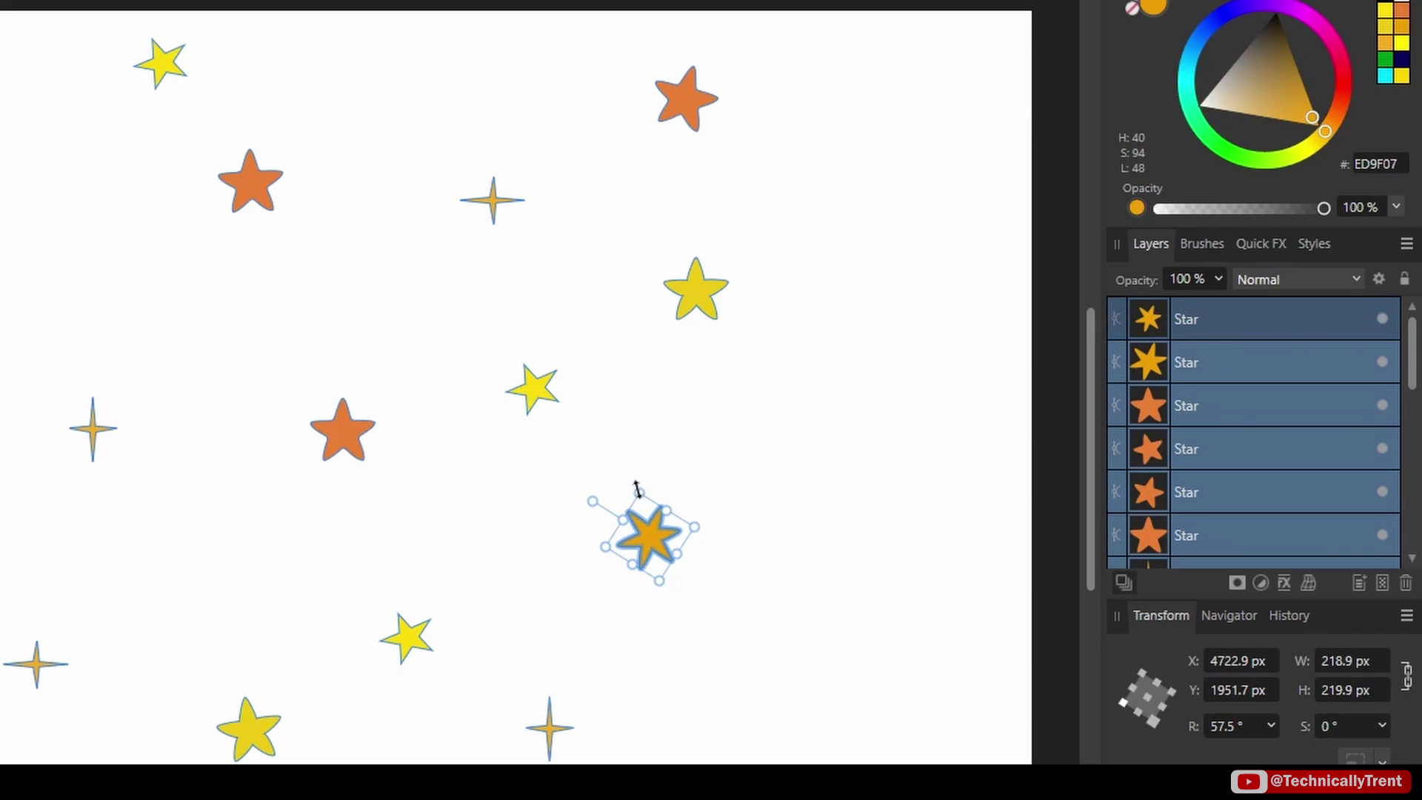
left_click_drag(636, 489, 655, 517)
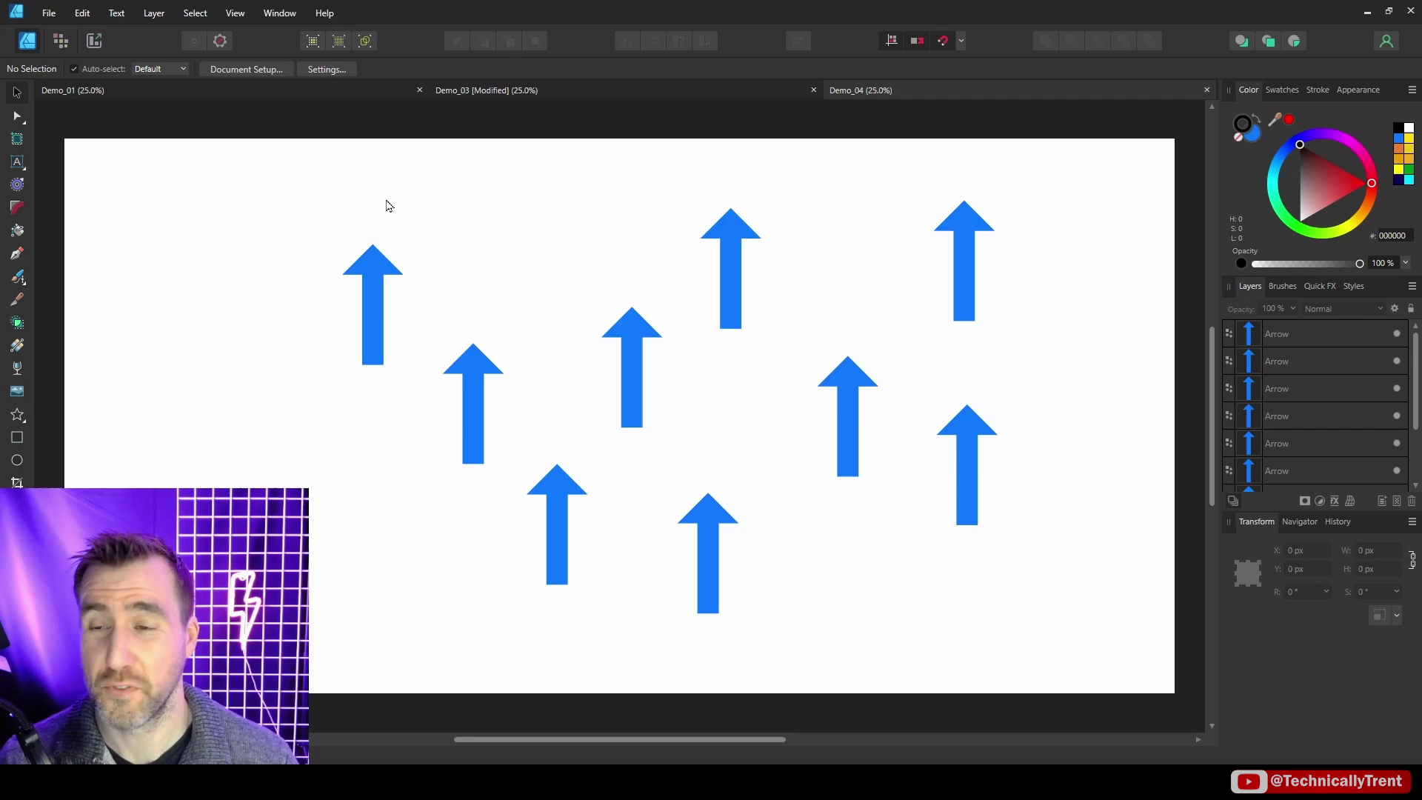
With Transform Objects Separately on, rotate and scale down all nine blue arrows in place
left_click_drag(274, 128, 1101, 671)
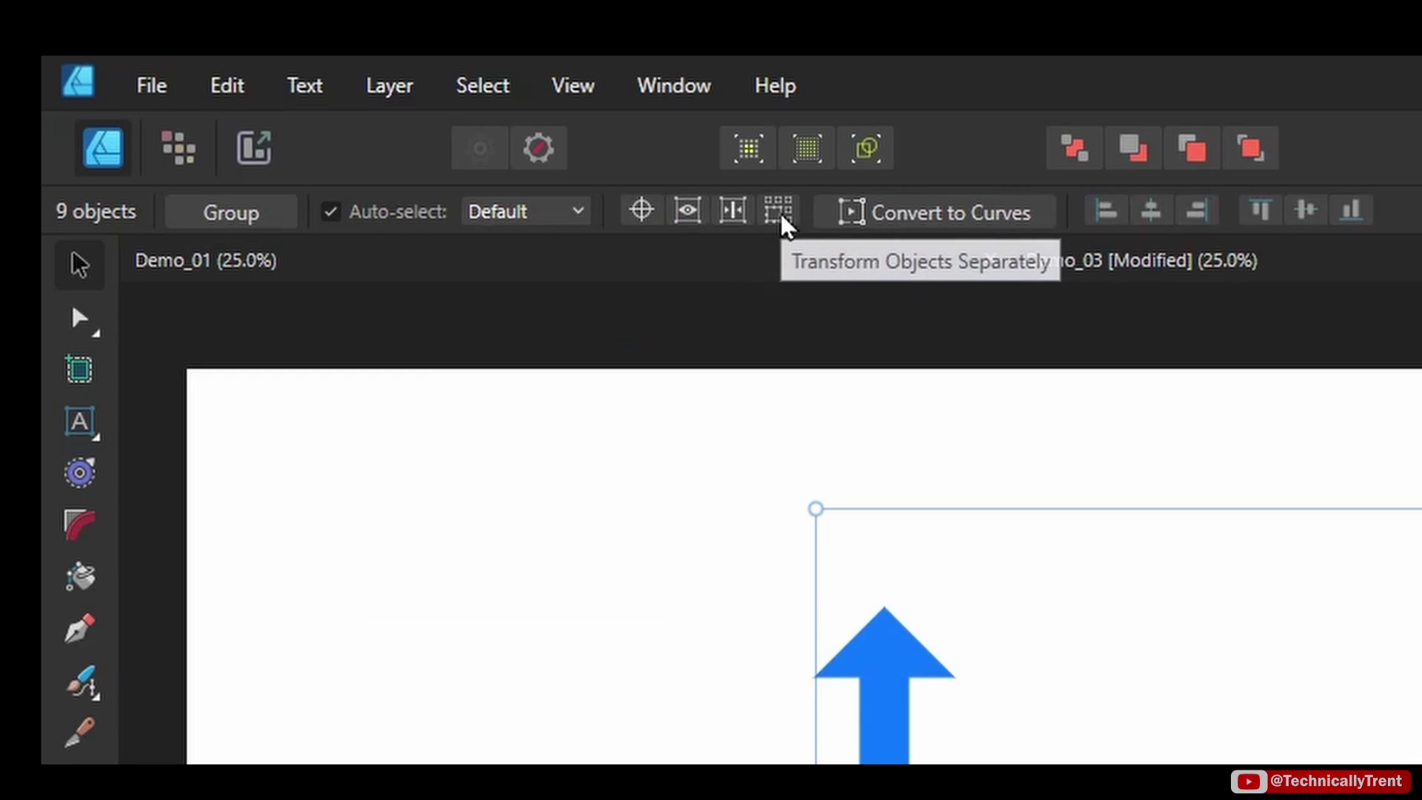
left_click(780, 214)
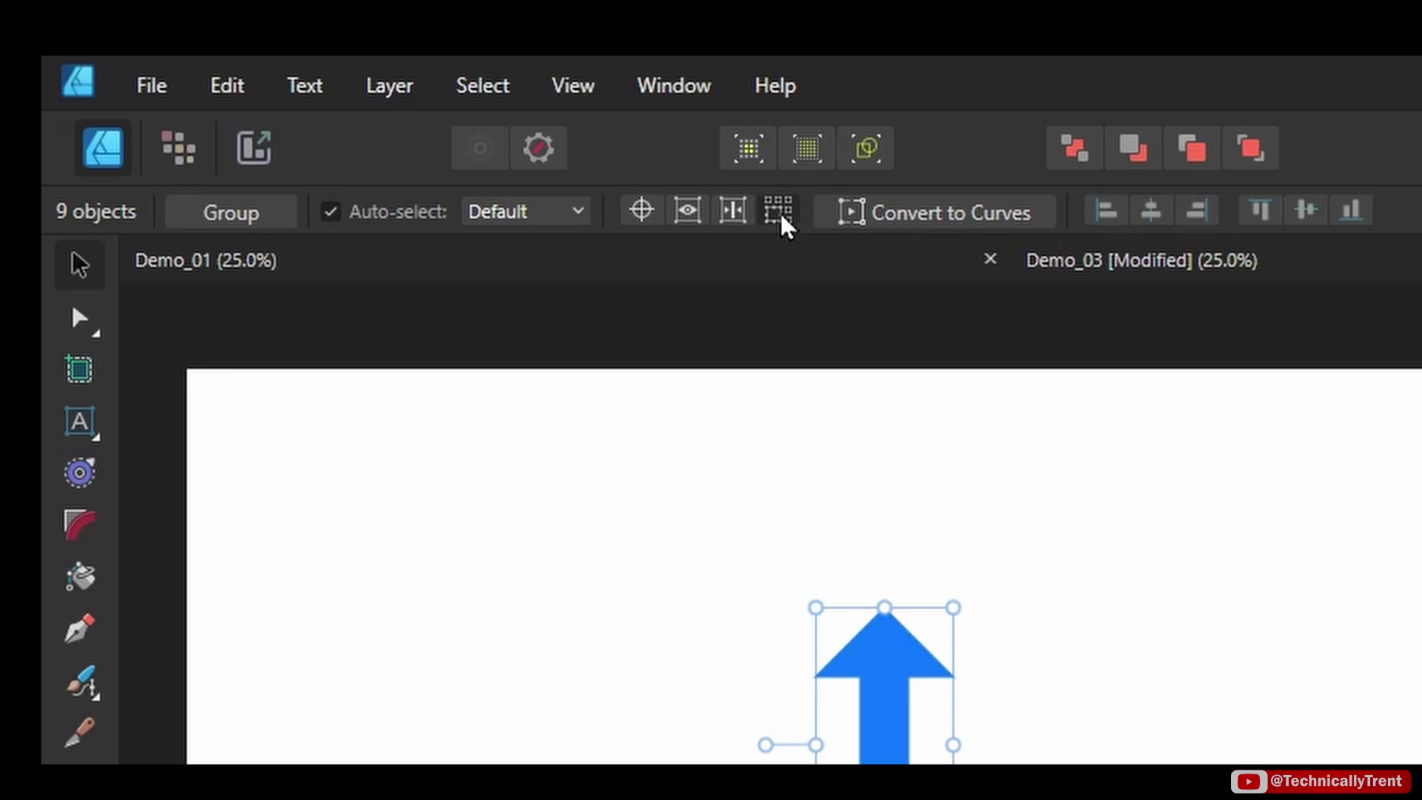
left_click_drag(637, 248, 670, 198)
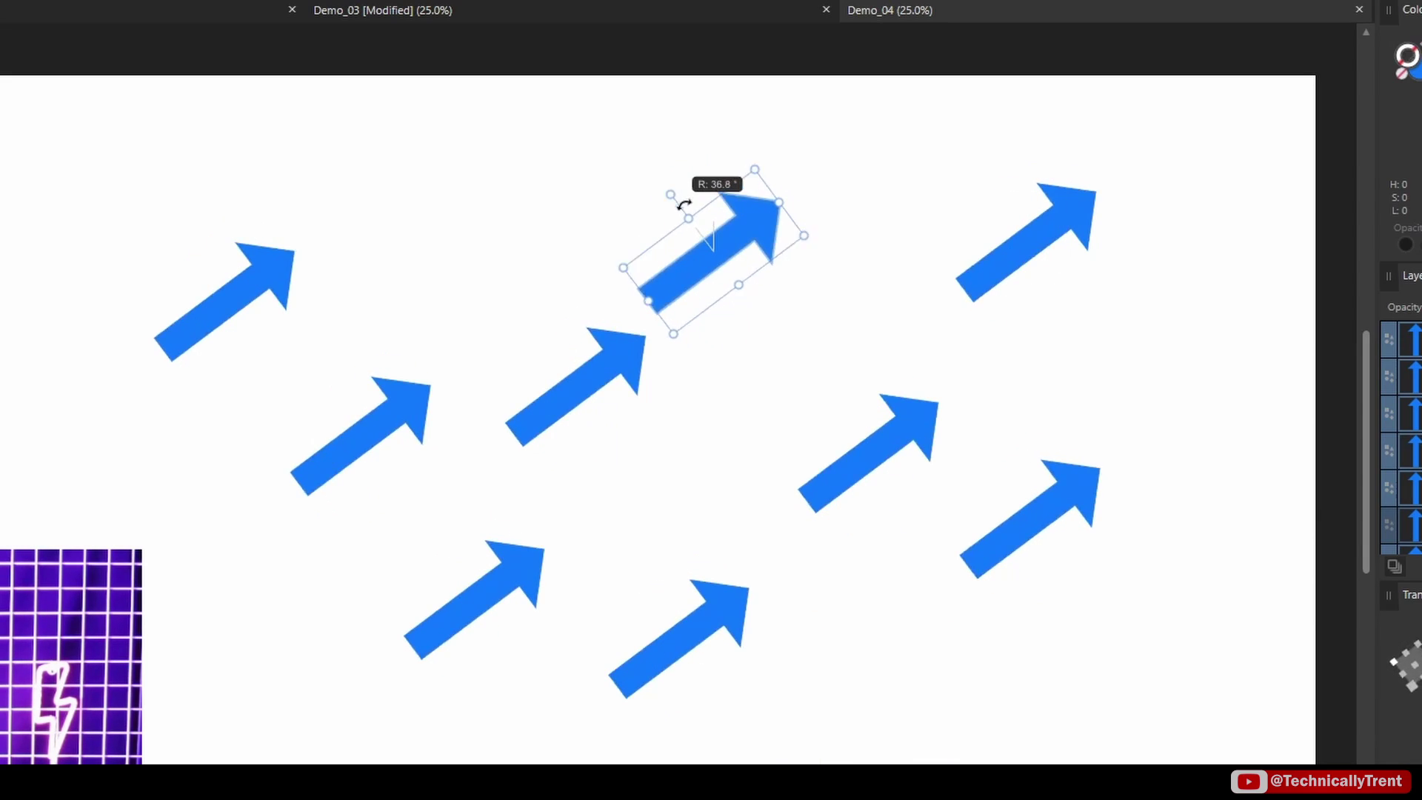
left_click_drag(750, 167, 685, 308)
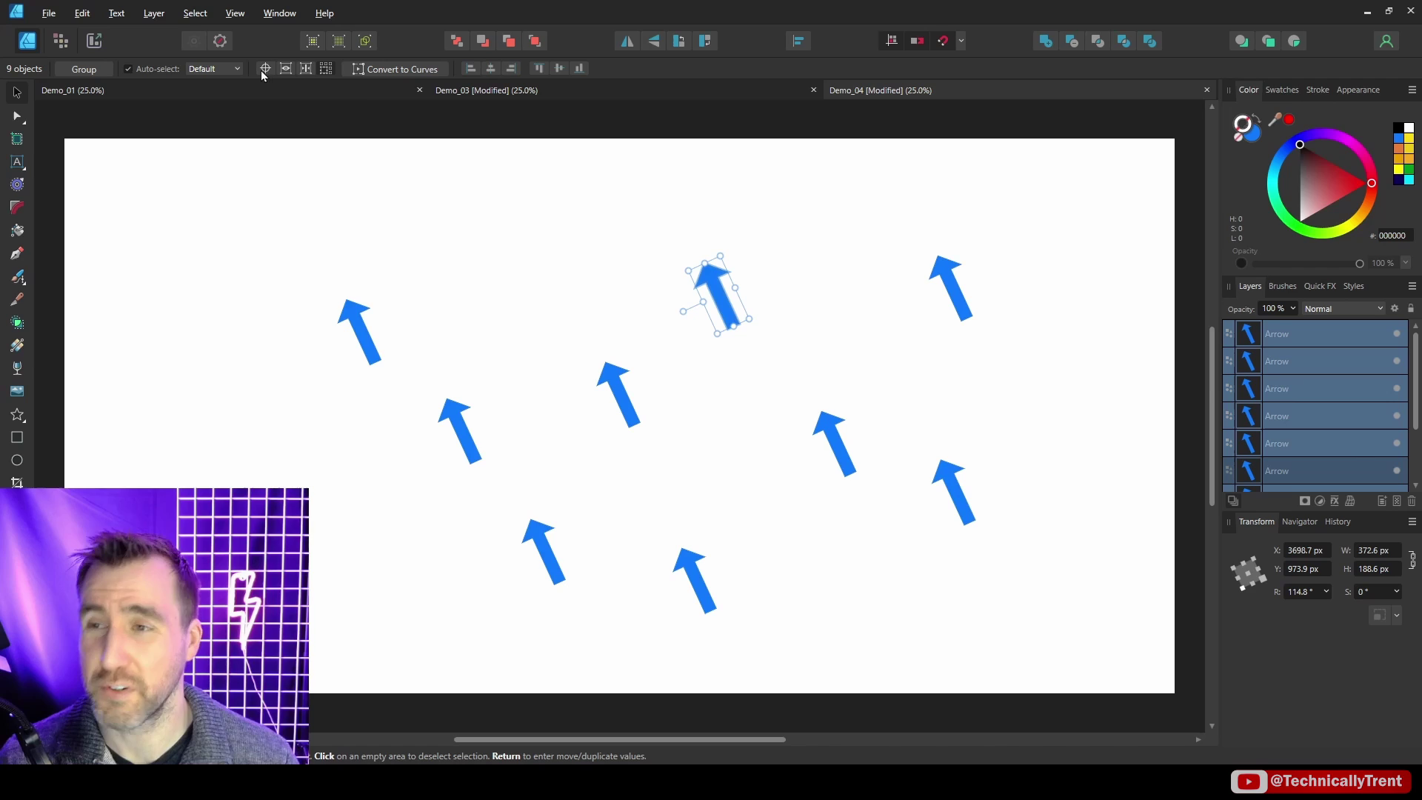